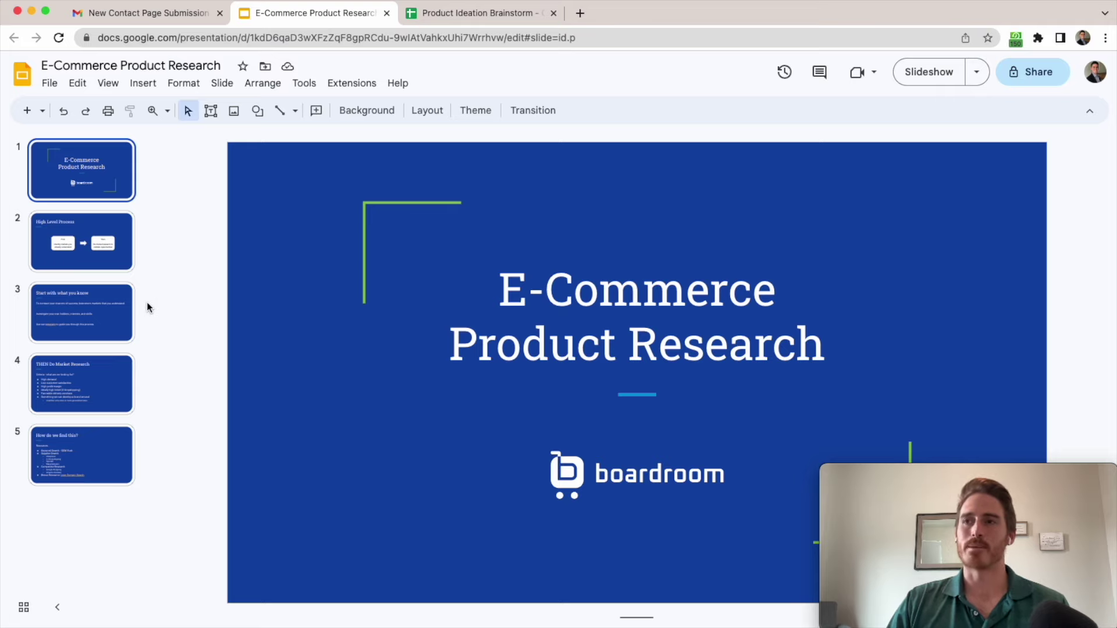
Open slide 2, the High Level Process slide, in Google Slides
left_click(89, 257)
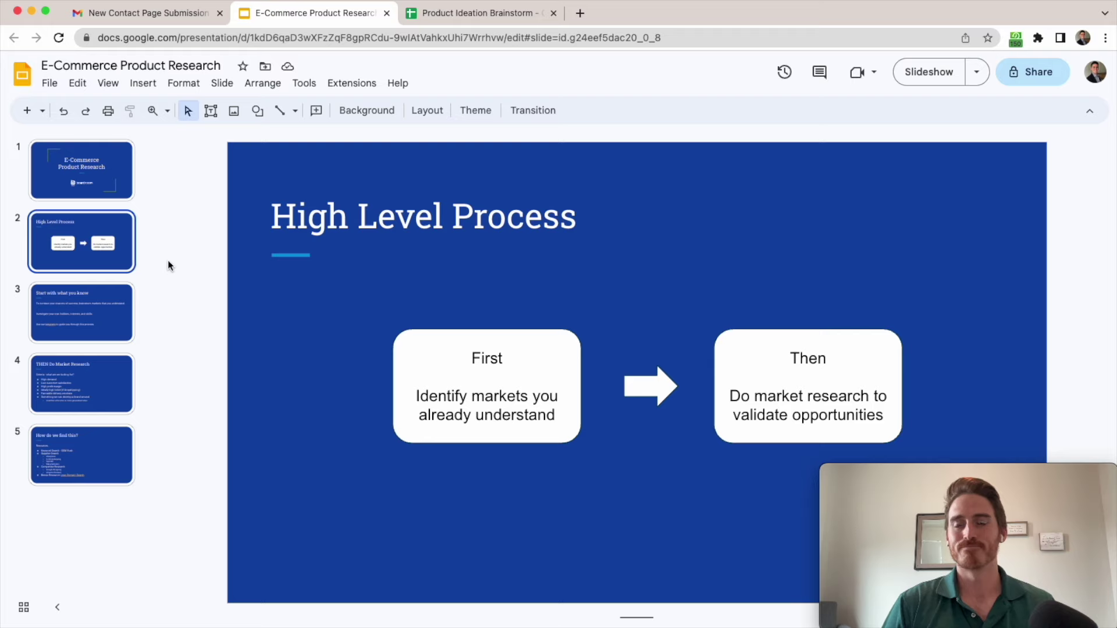
View the 'Start with what you know' slide, then go to the Product Ideation Brainstorm spreadsheet
left_click(49, 328)
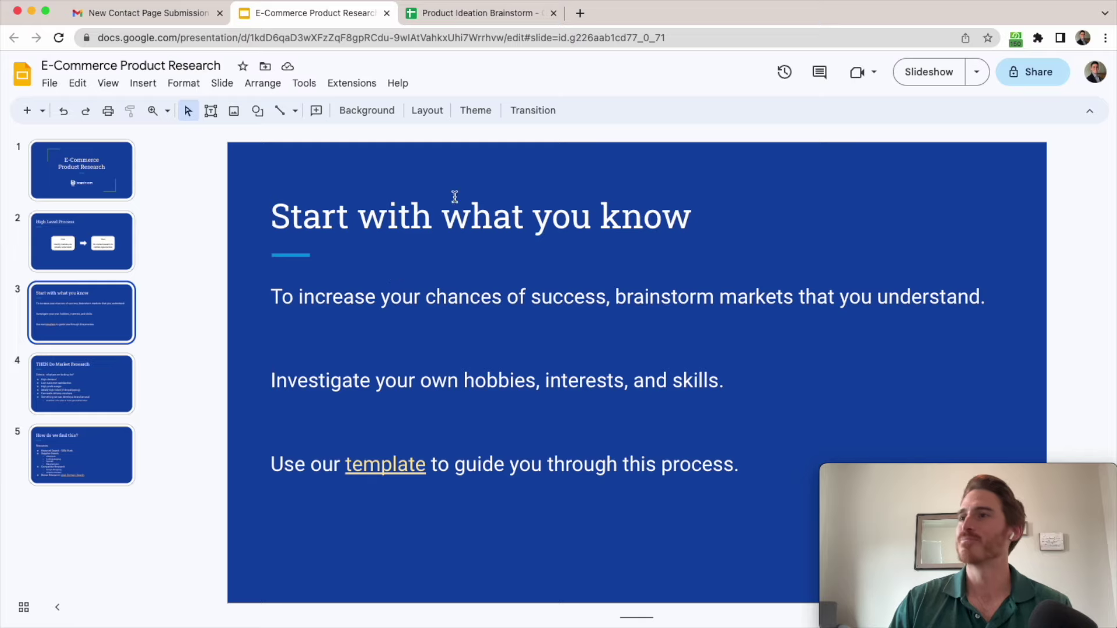
left_click(483, 12)
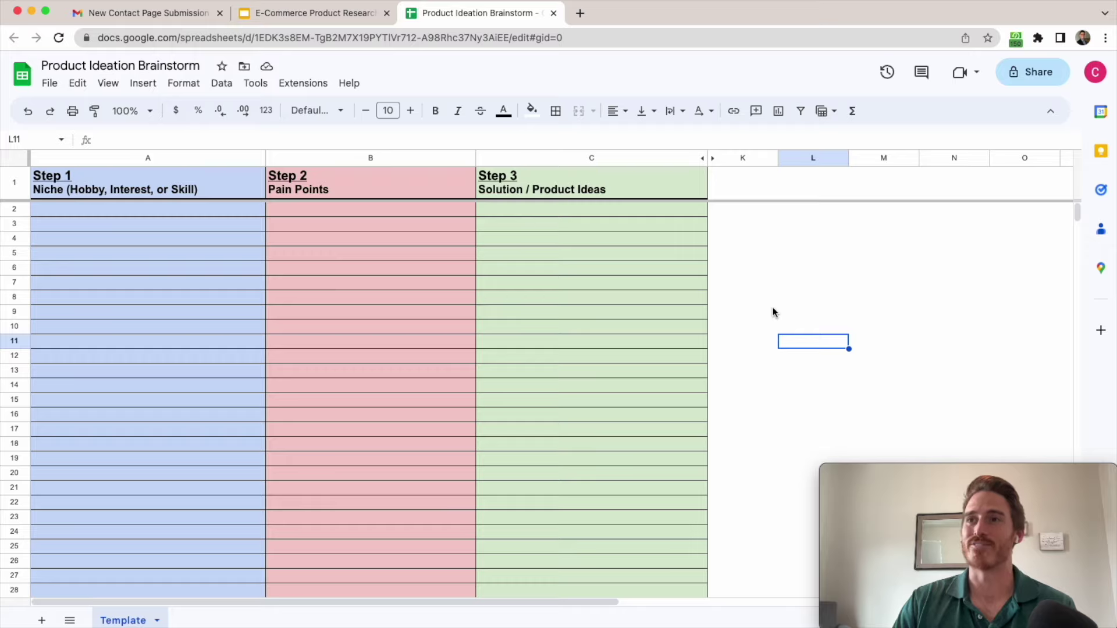
Select cell A2, the first Niche cell of the brainstorm template
left_click(177, 211)
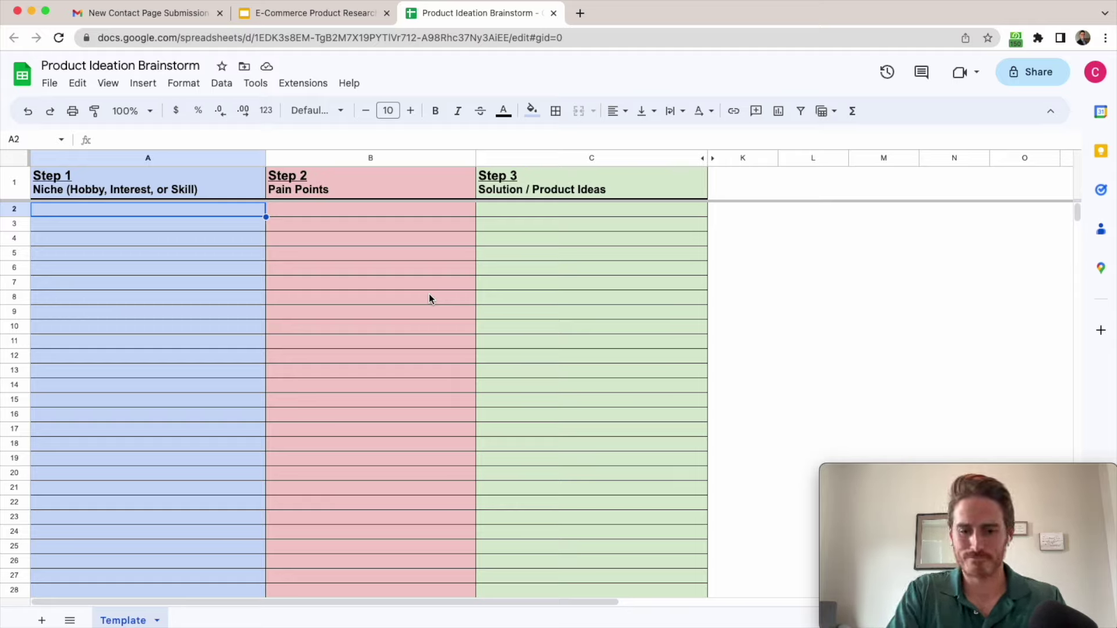
Enter the niches Hiking/camping, Travel, Piano and Chess down column A
type("Hiking/camping")
key("Return")
type("Travel")
key("Return")
type("Piano")
key("Return")
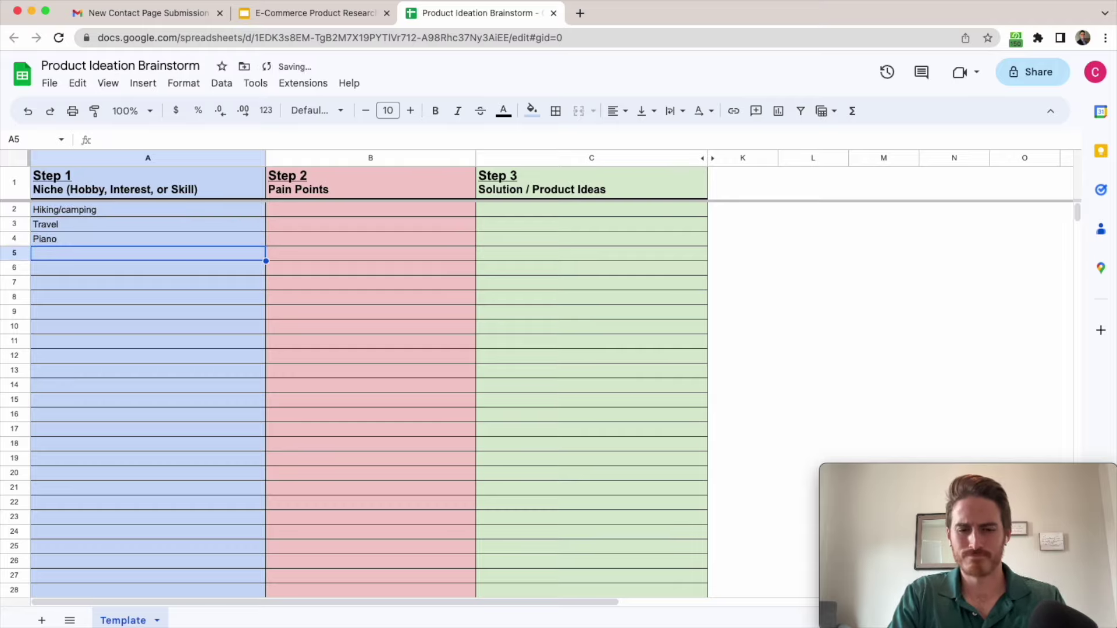
type("Chess")
key("Return")
Add the niches Writing, Mental health, Running, Software Development and Consulting below them
type("Writing")
key("Return")
type("Mental health")
key("Return")
type("Running")
key("Return")
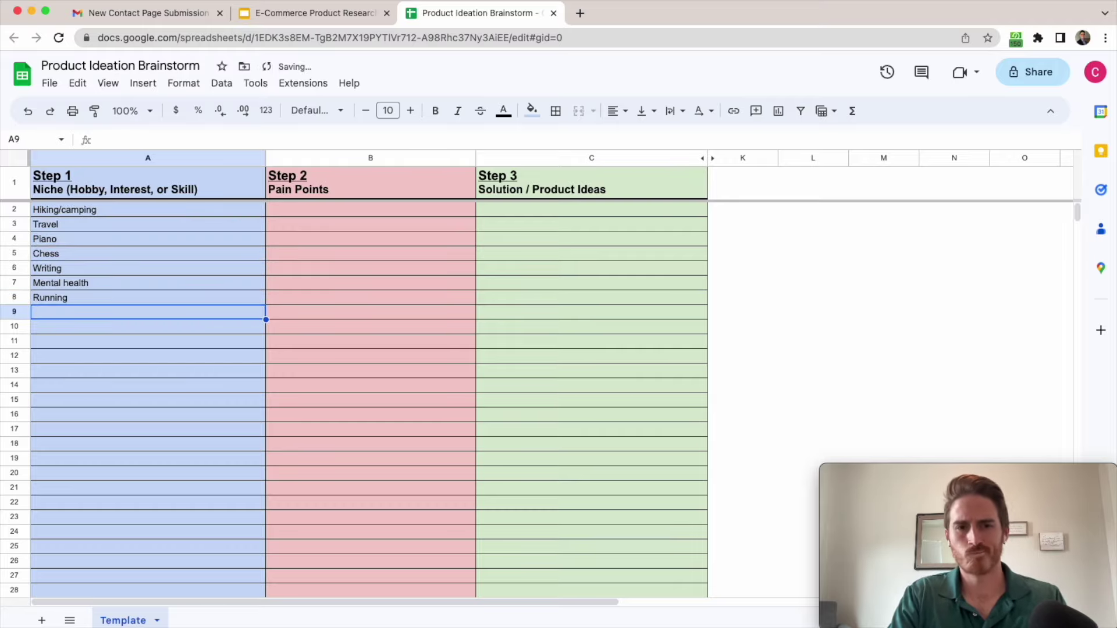
type("Software Development")
key("Return")
type("Consulting")
key("Return")
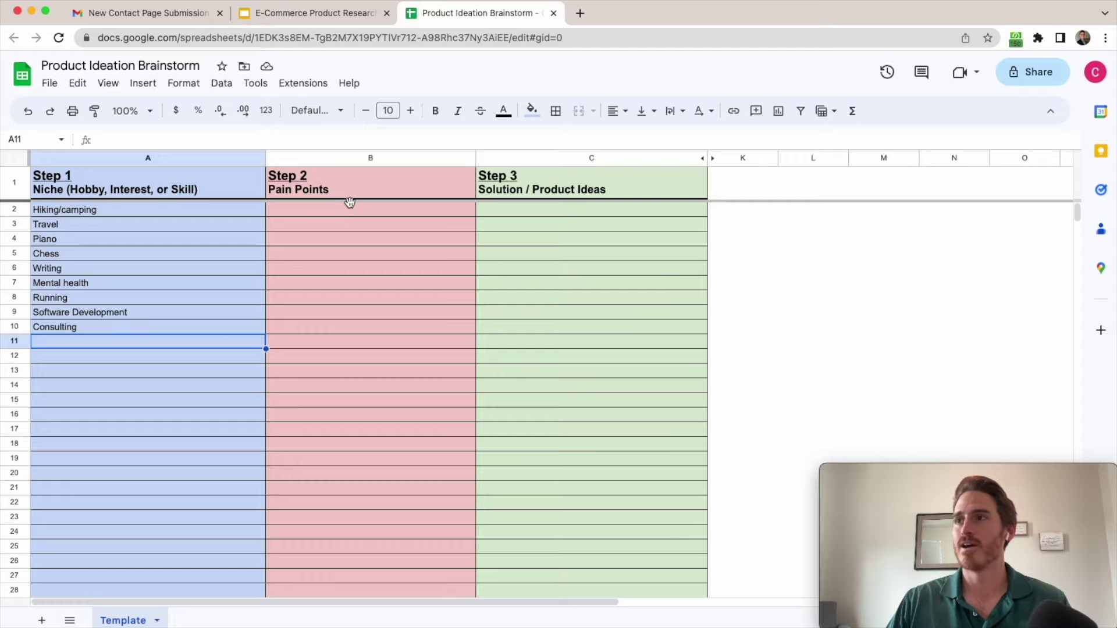
Enter 'Can't take too much perishable foods' as Hiking/camping's pain point in B2
left_click(329, 210)
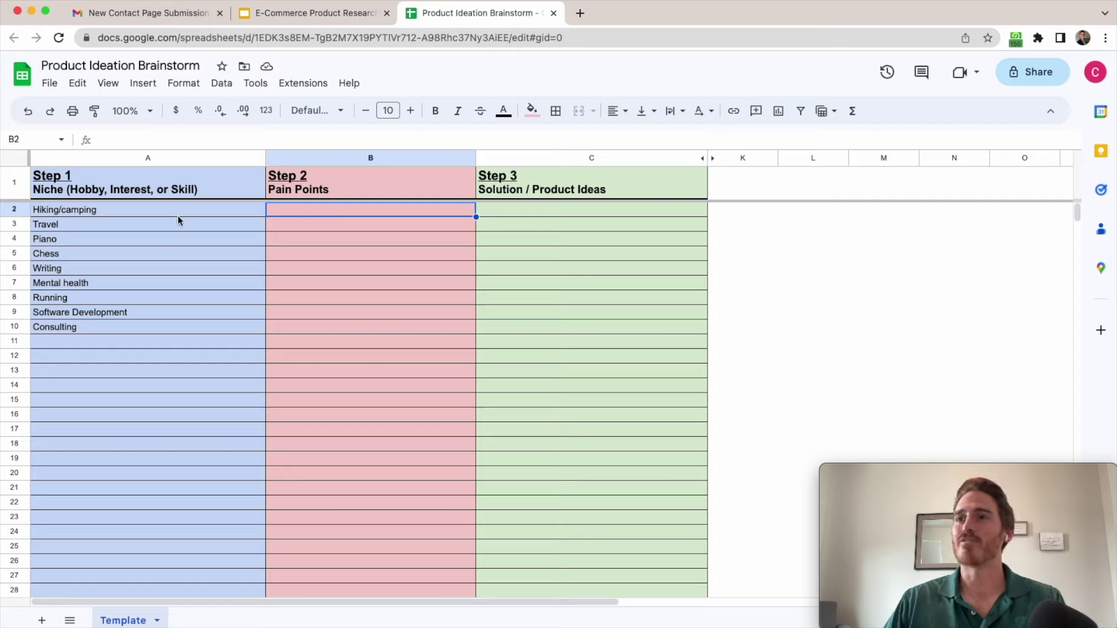
left_click(178, 215)
left_click(343, 215)
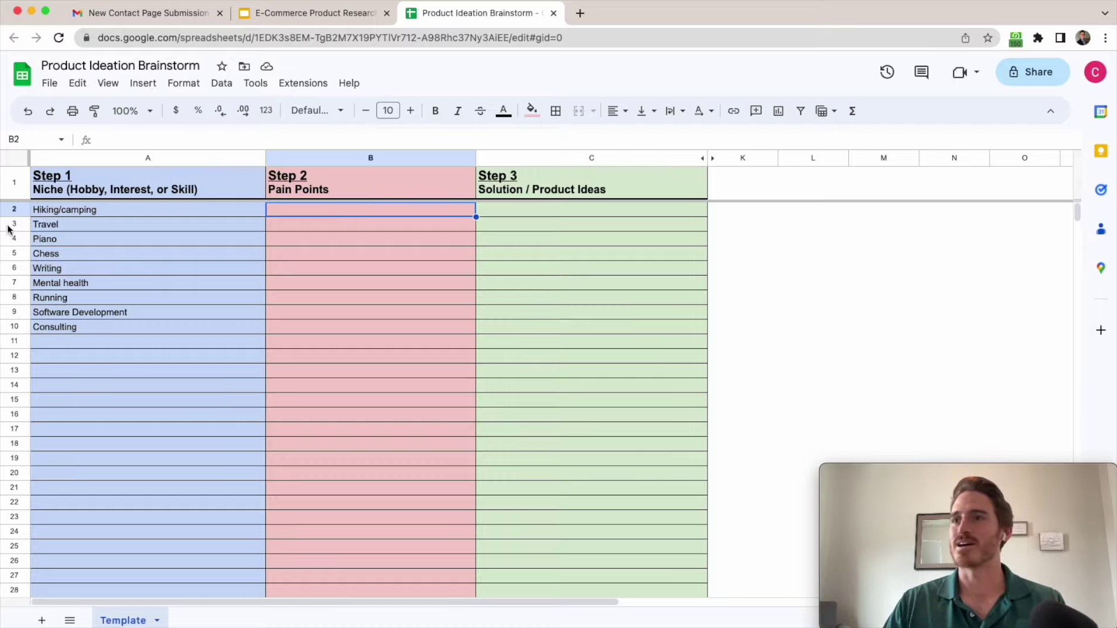
double_click(316, 210)
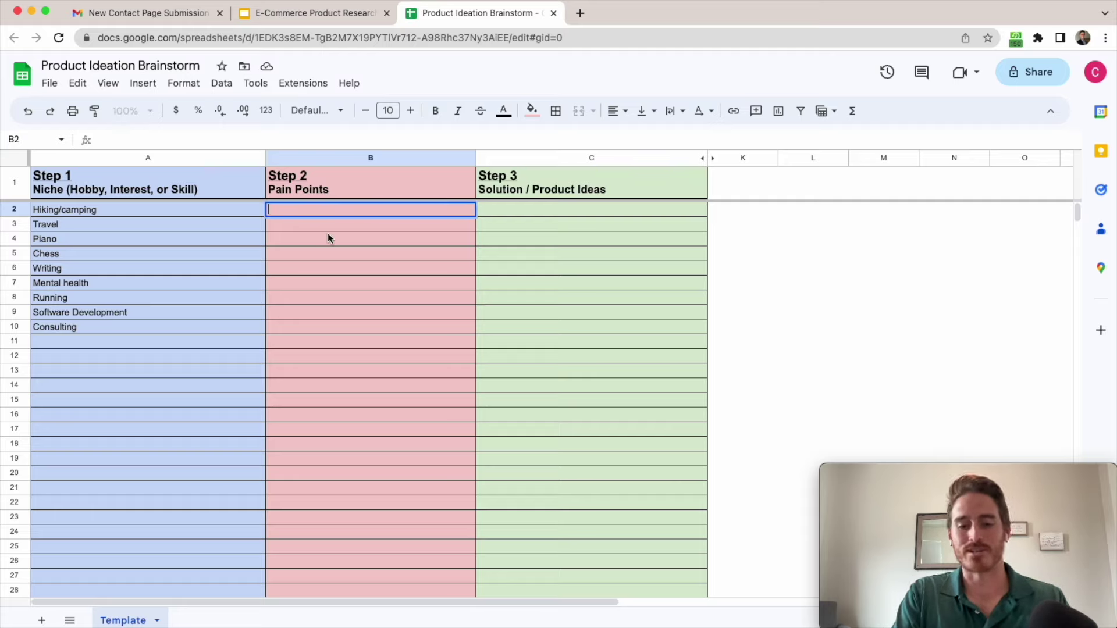
type("Can't take too much perishable foods")
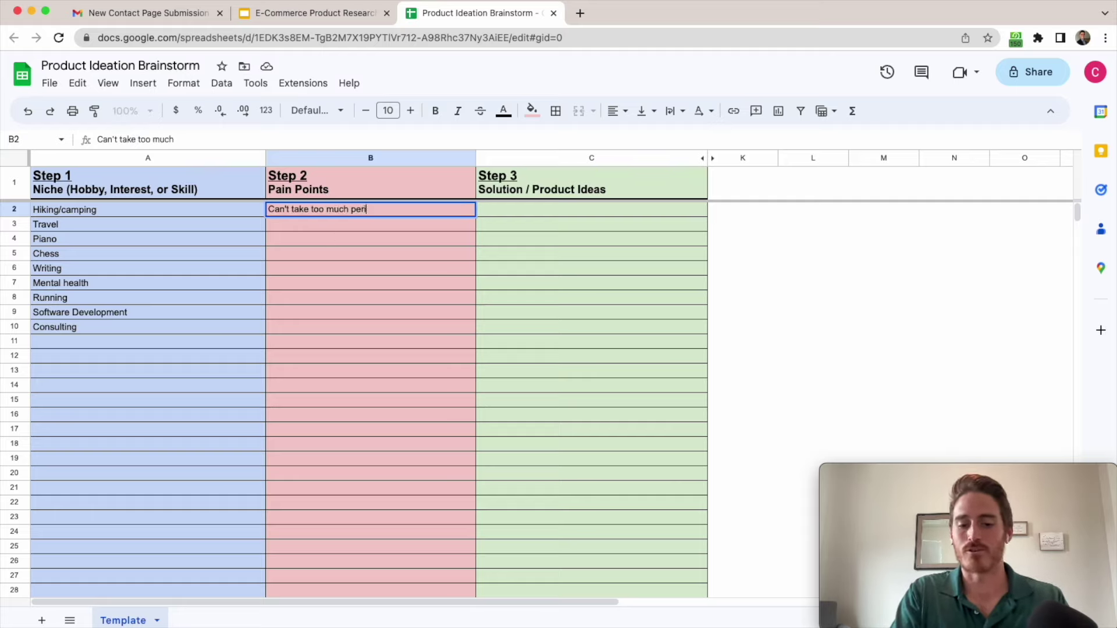
key("Return")
Insert a row below Hiking/camping and add 'Not great info on live trail conditions' in B3
key("ctrl+alt+i")
key("r")
left_click(283, 223)
type("Not great info on live trail conditions")
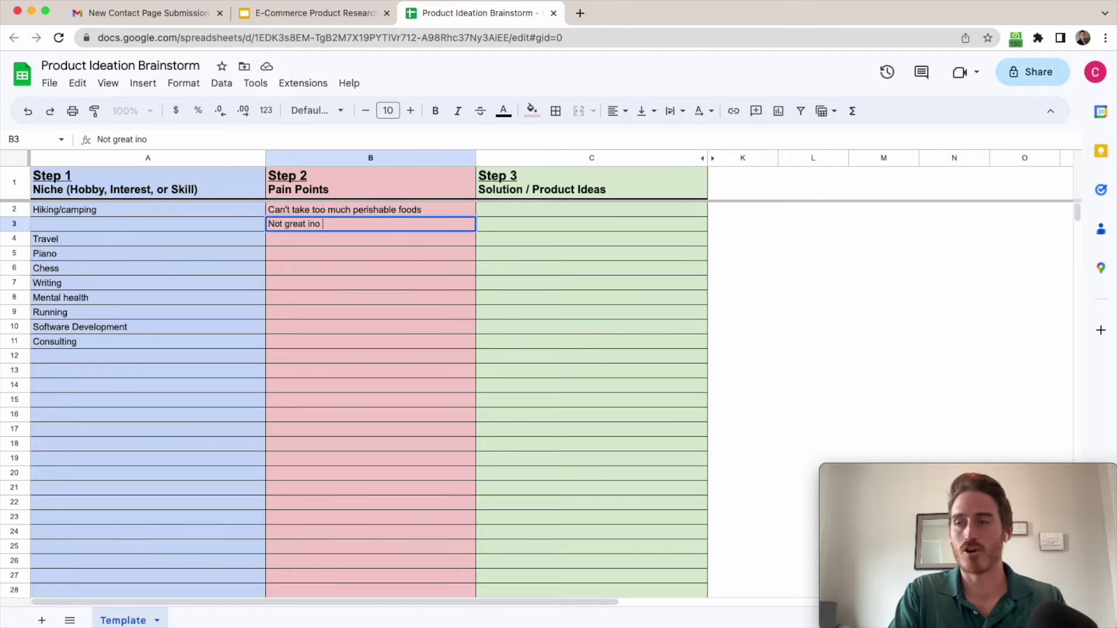
Insert another row above Travel and add 'Shoulder pain when hiking with a large pack' in B4
left_click(18, 237)
key("ctrl+alt+i")
key("r")
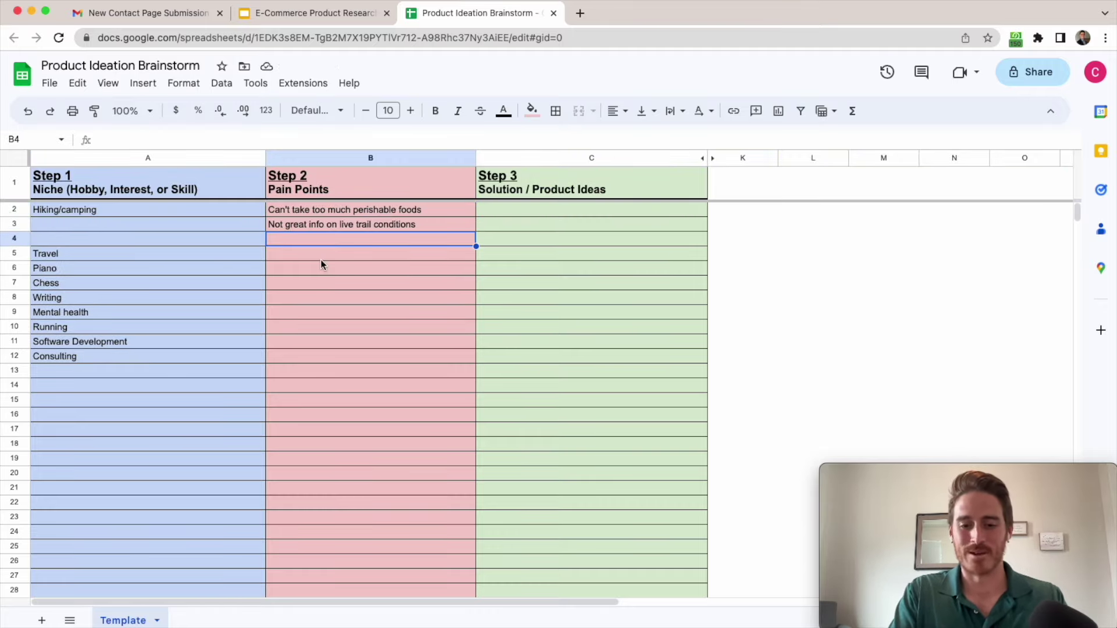
left_click(320, 239)
type("Shoulder pain when hiking with a large pack")
left_click(369, 298)
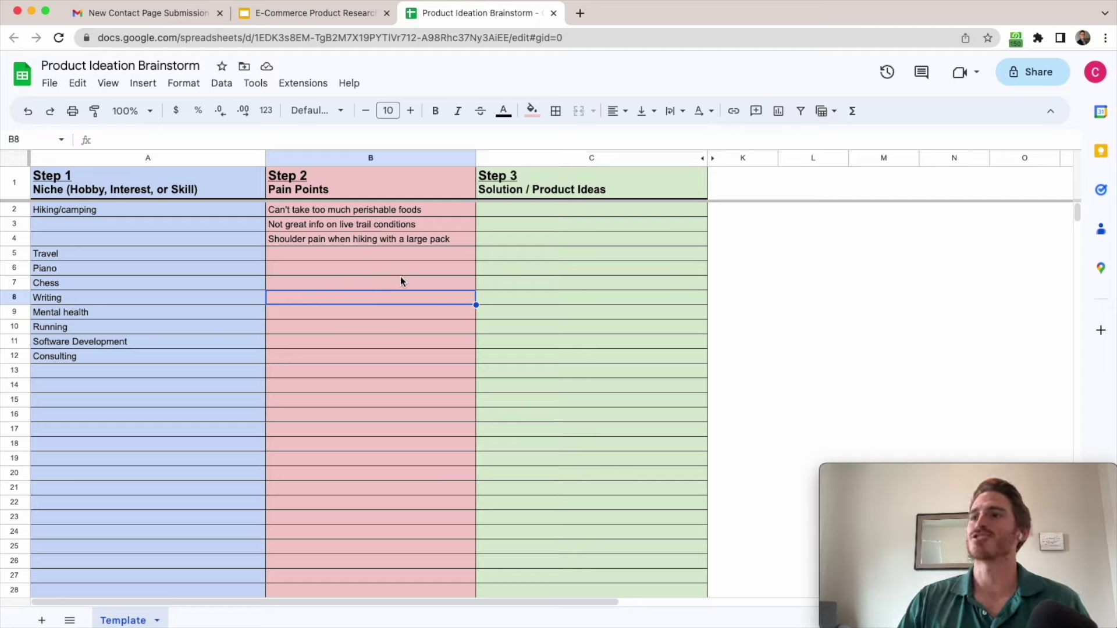
Enter product ideas in C2–C4: High end cooler, a live-conditions social app, Ergonomic backpack for hikers
left_click(510, 210)
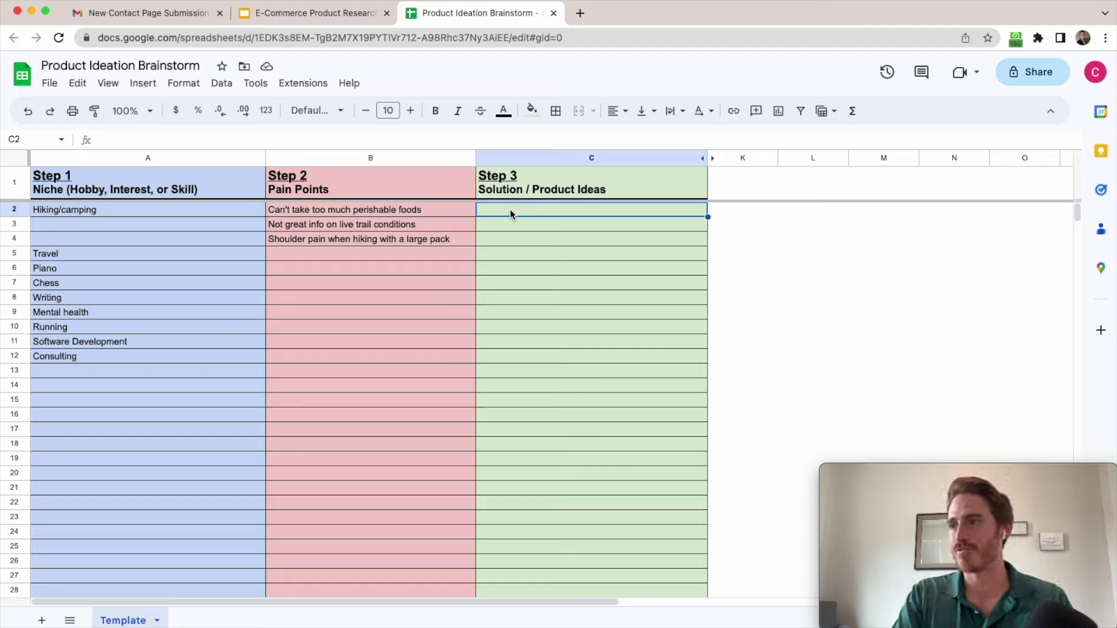
type("High end ")
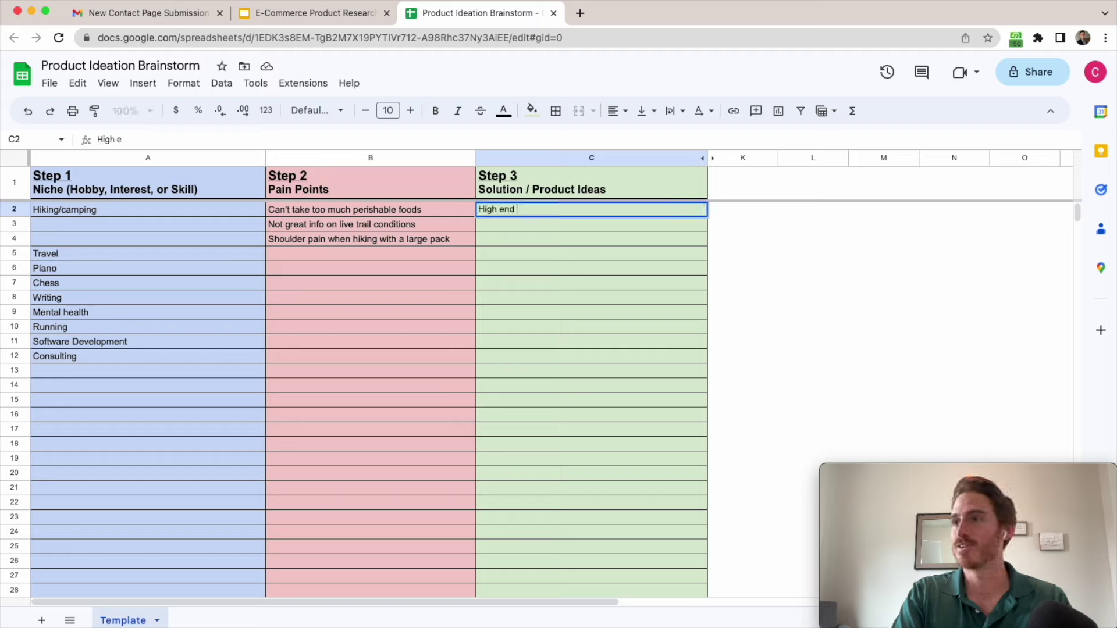
type("cooler")
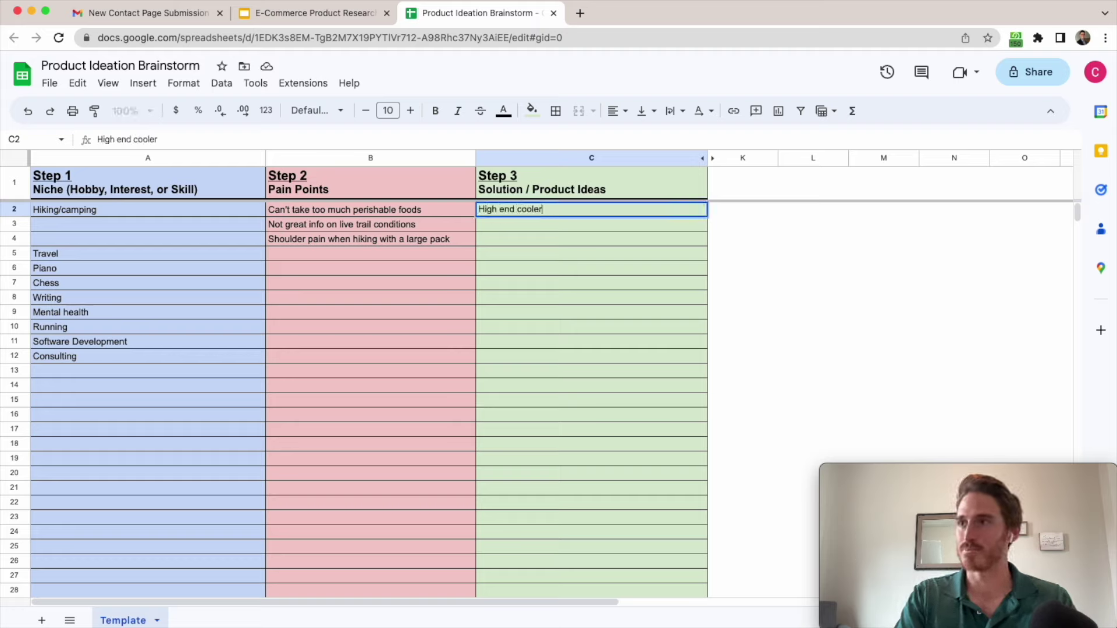
key("Return")
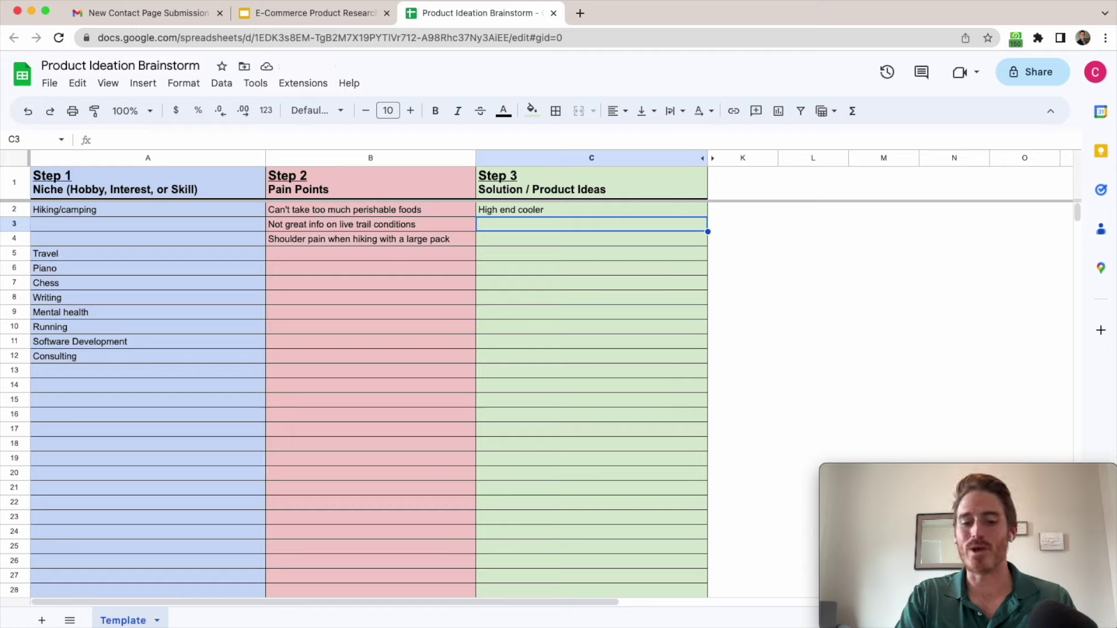
type("New app that")
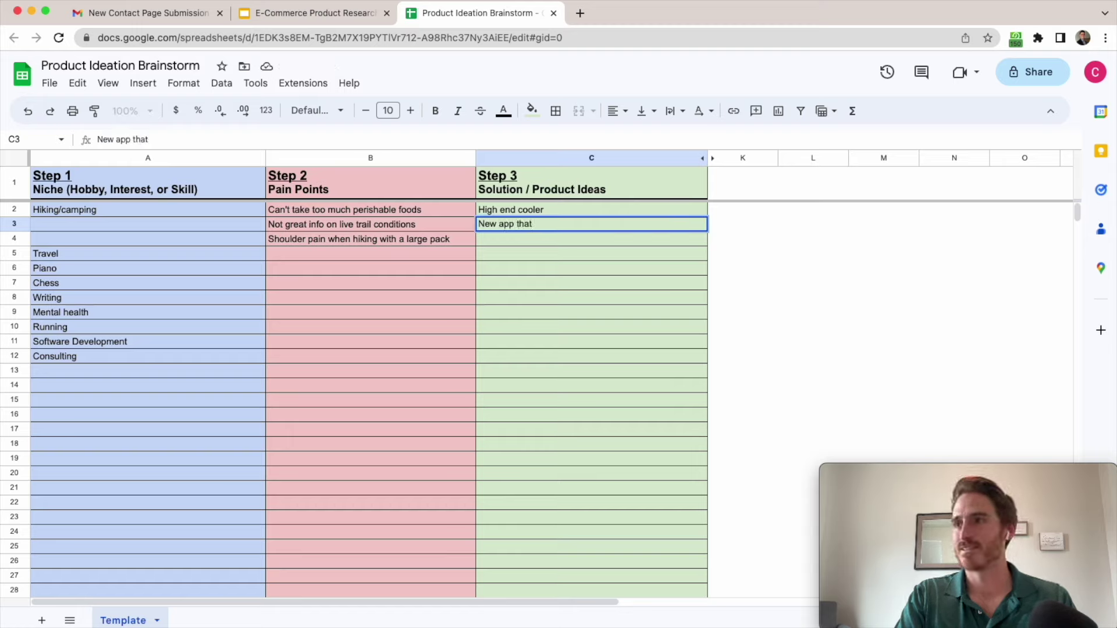
key("BackSpace")
key("BackSpace")
key("BackSpace")
key("BackSpace")
key("BackSpace")
key("BackSpace")
key("BackSpace")
key("BackSpace")
key("BackSpace")
type("social ")
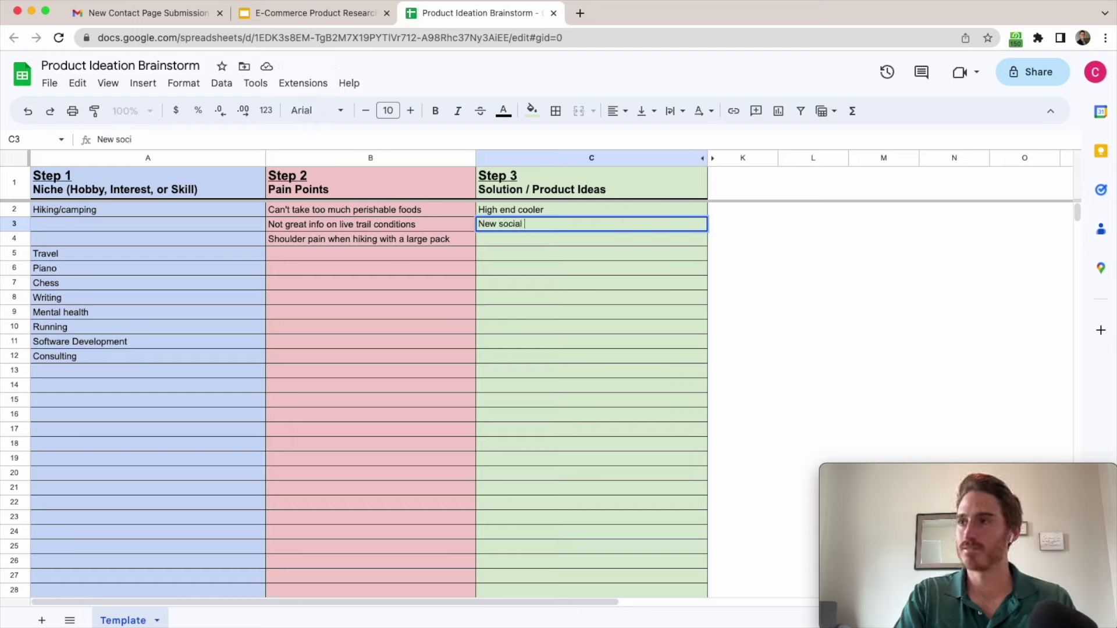
type("app where people ")
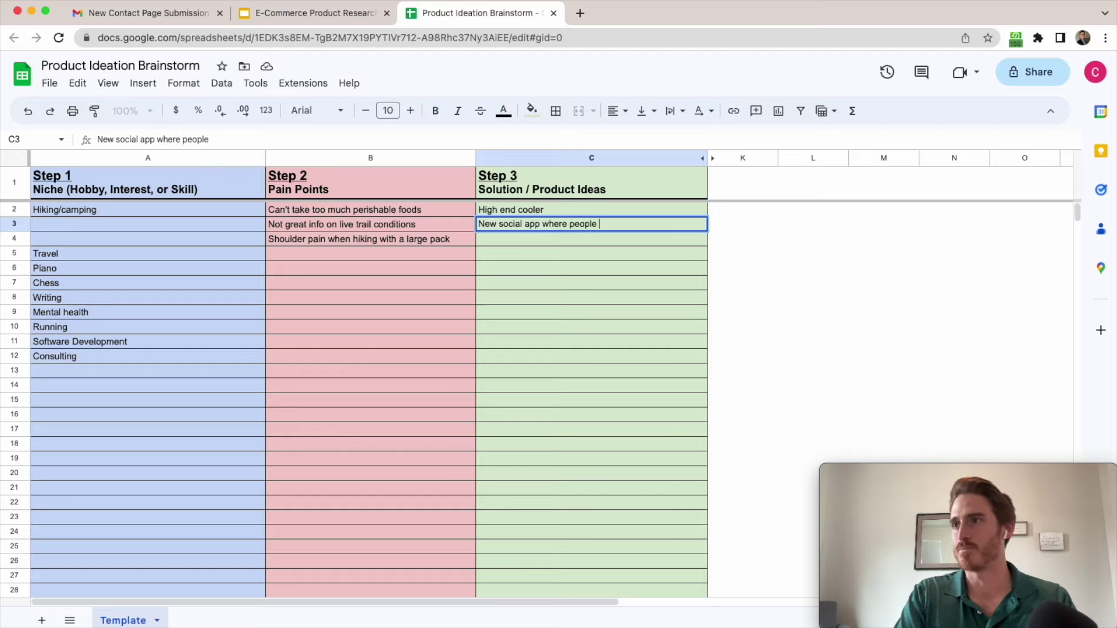
type("report live conditions")
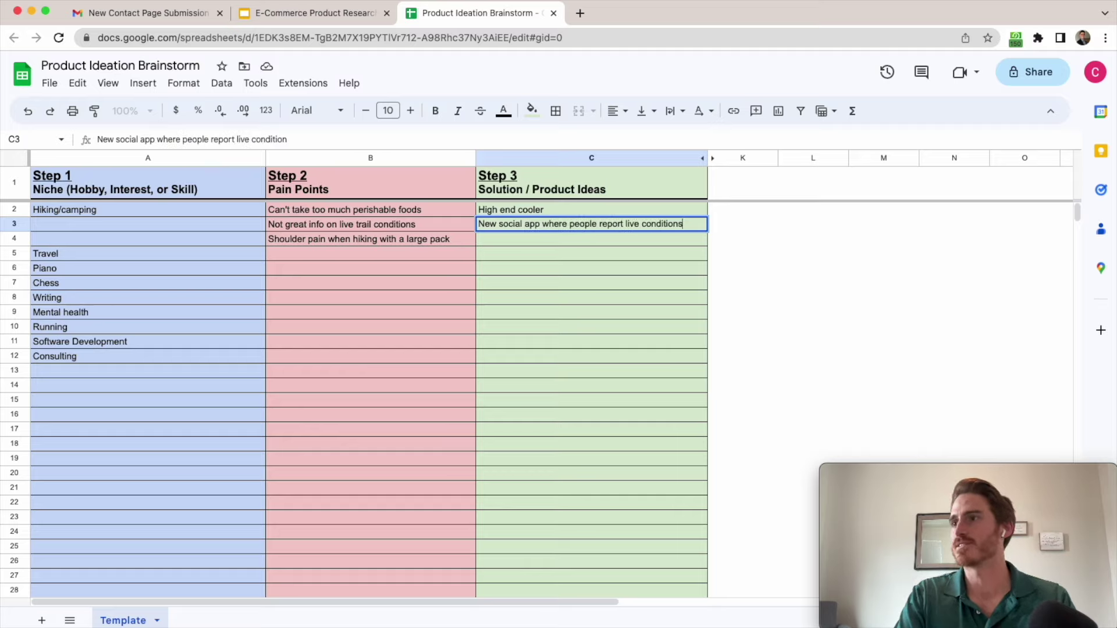
key("Return")
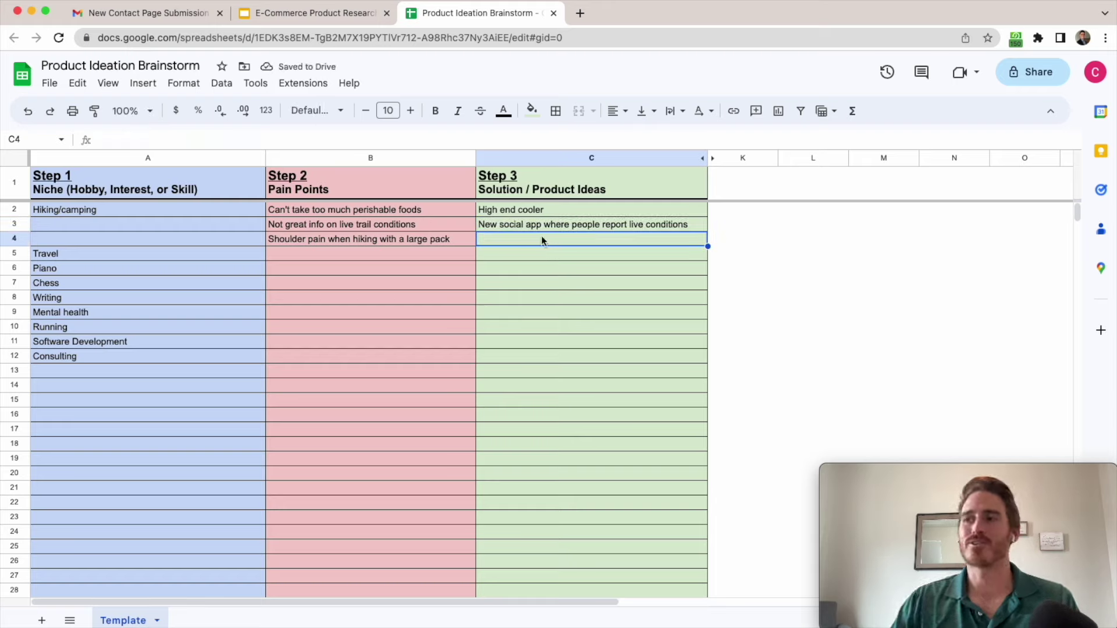
type("N")
key("BackSpace")
type("E")
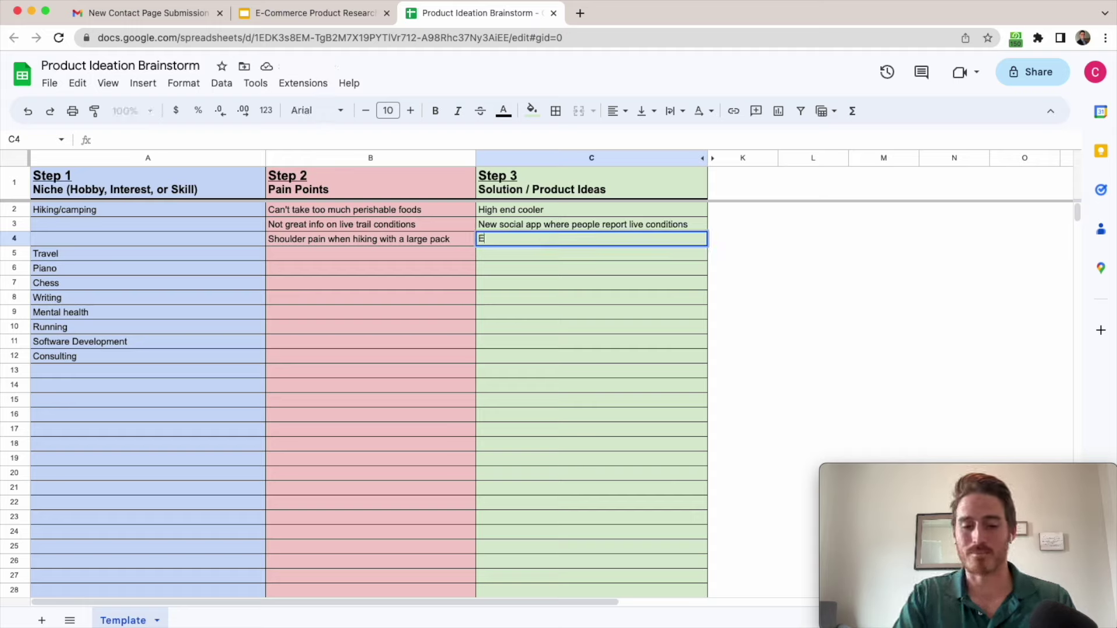
type("rgonomic ")
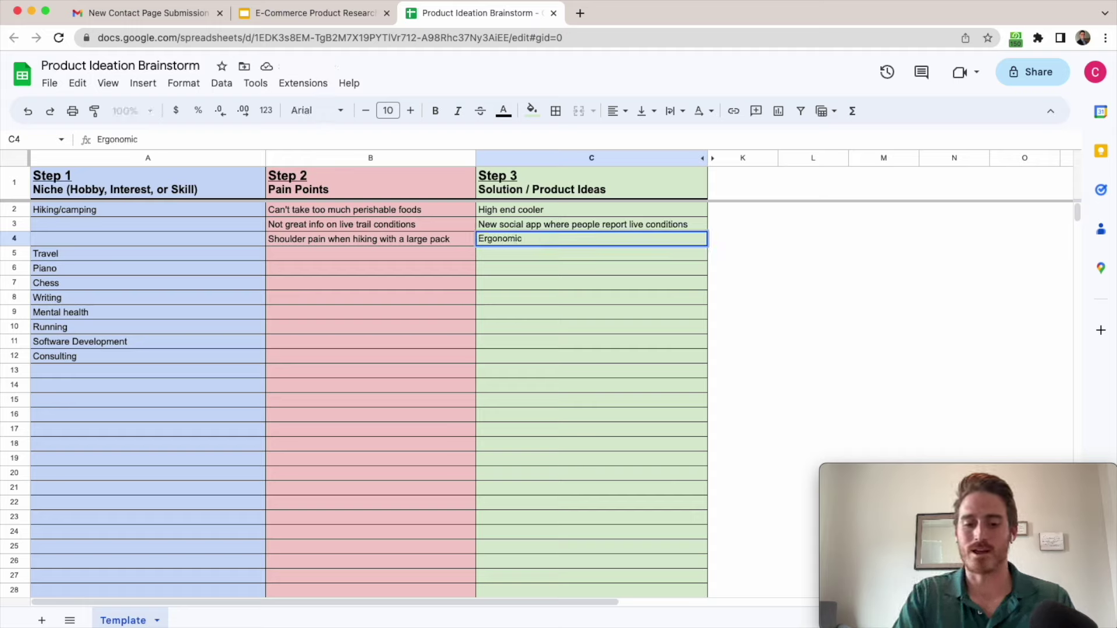
type("backpack f")
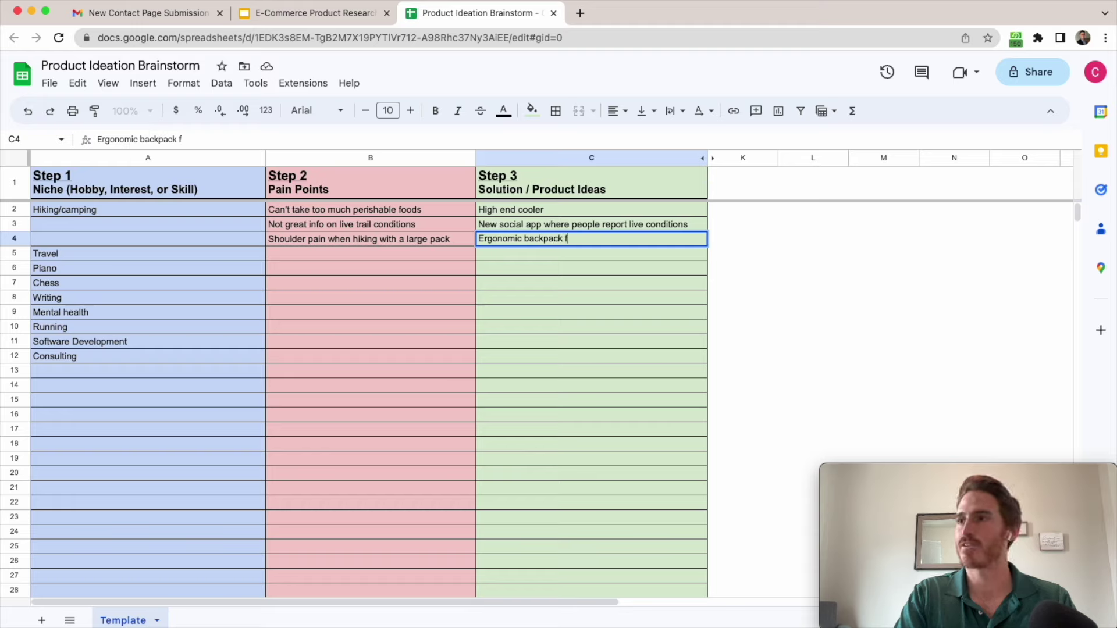
type("or hikers")
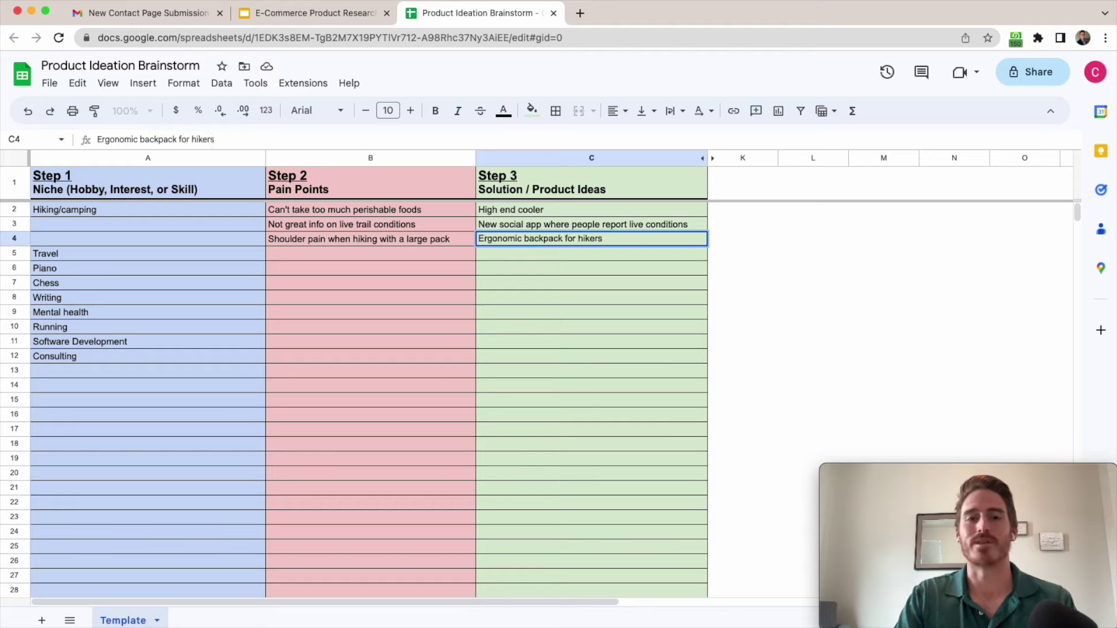
key("Return")
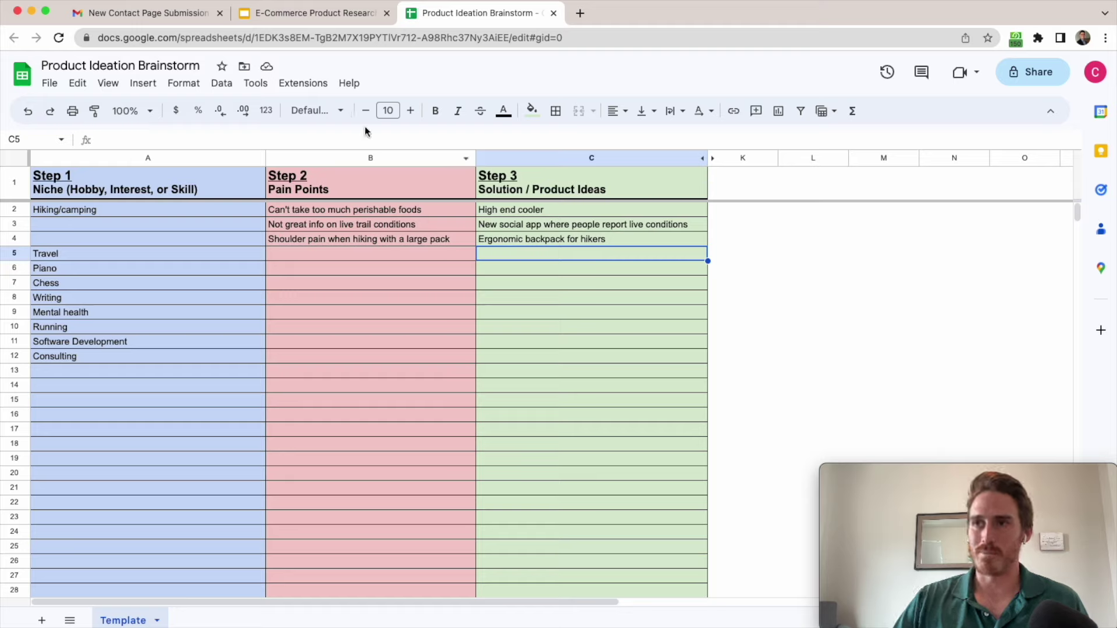
left_click(132, 214)
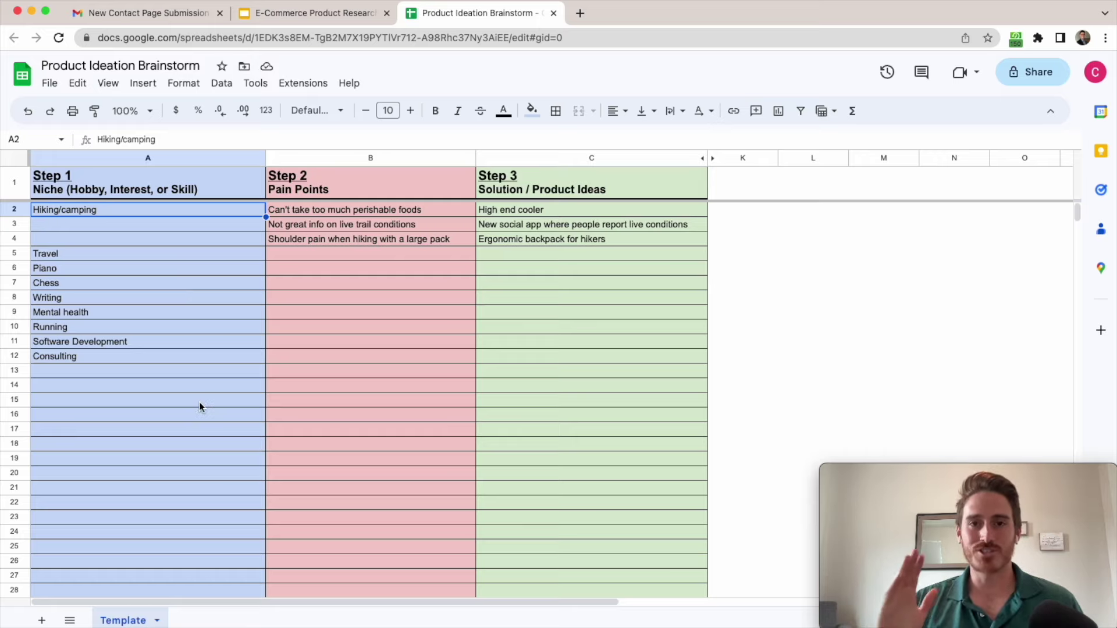
left_click(325, 13)
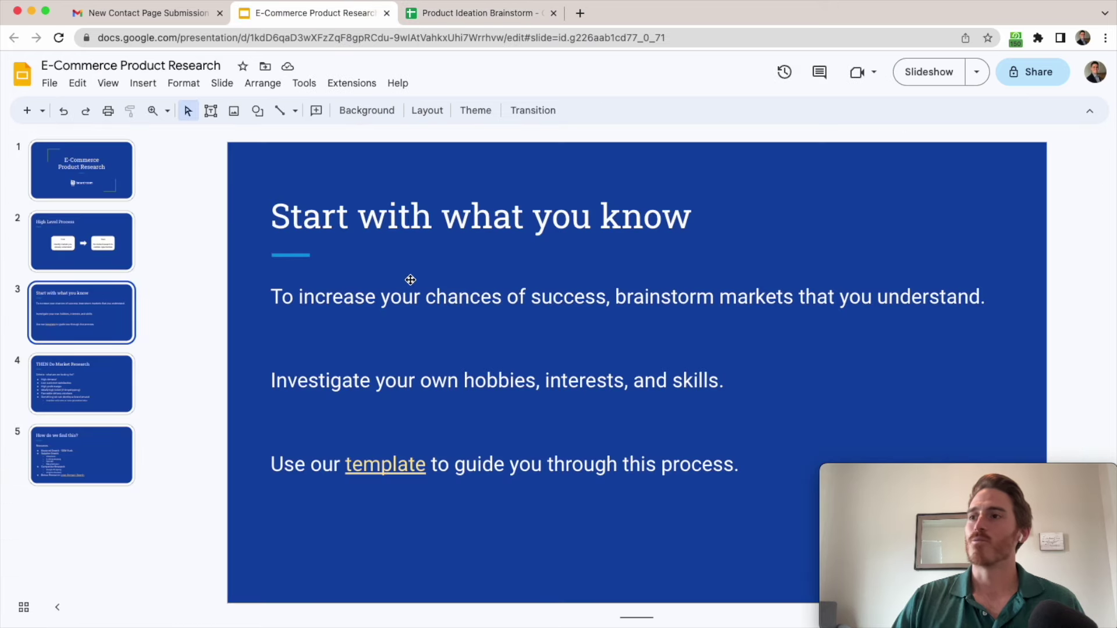
Open slide 4, 'THEN Do Market Research', with its product criteria list
left_click(73, 381)
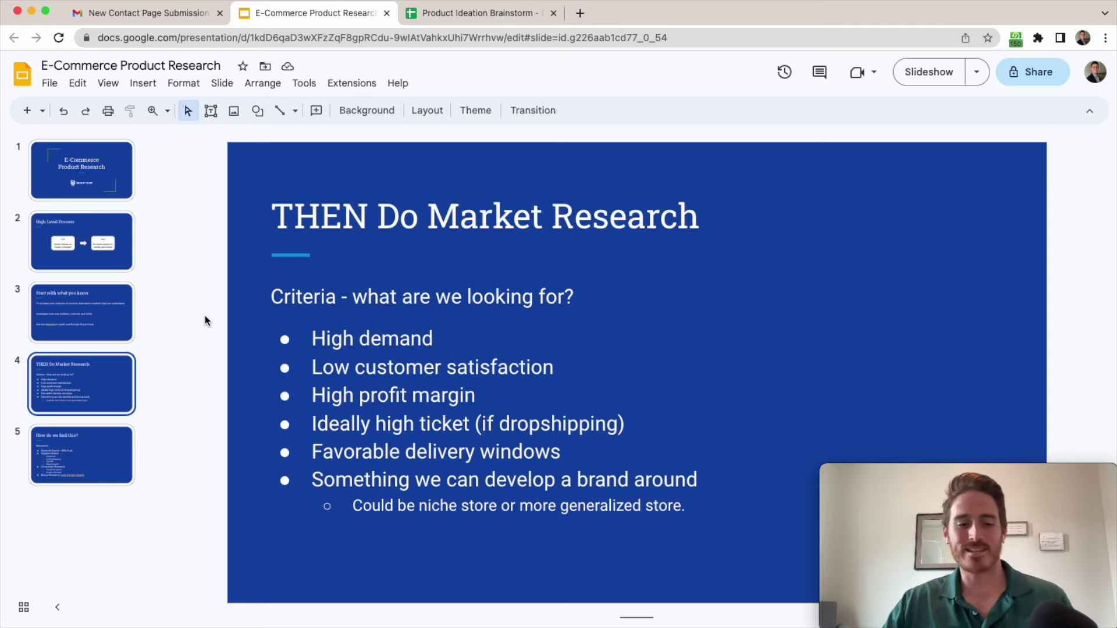
Indent 'Ideally high ticket (if dropshipping)' under High profit margin, then view the 'How do we find this?' slide
left_click(313, 424)
key("Tab")
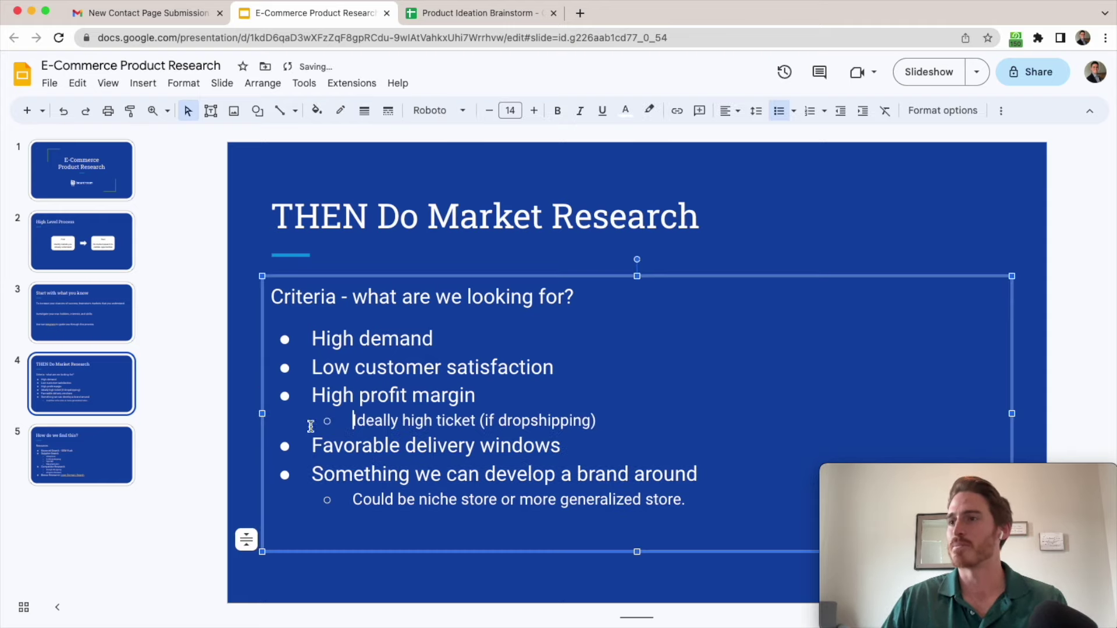
left_click(613, 423)
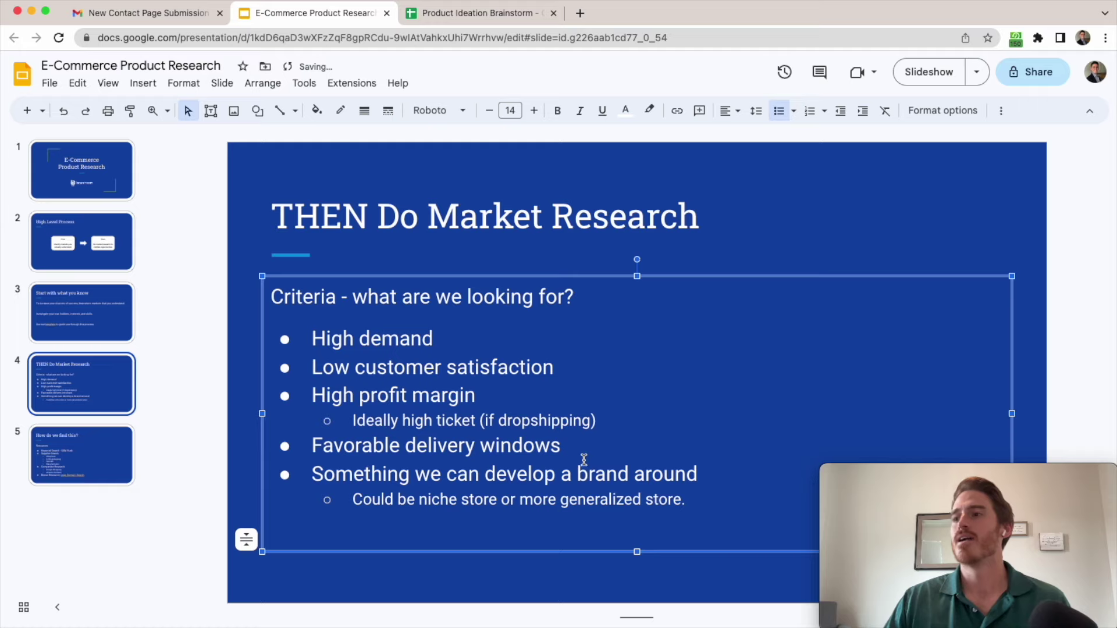
left_click(584, 459)
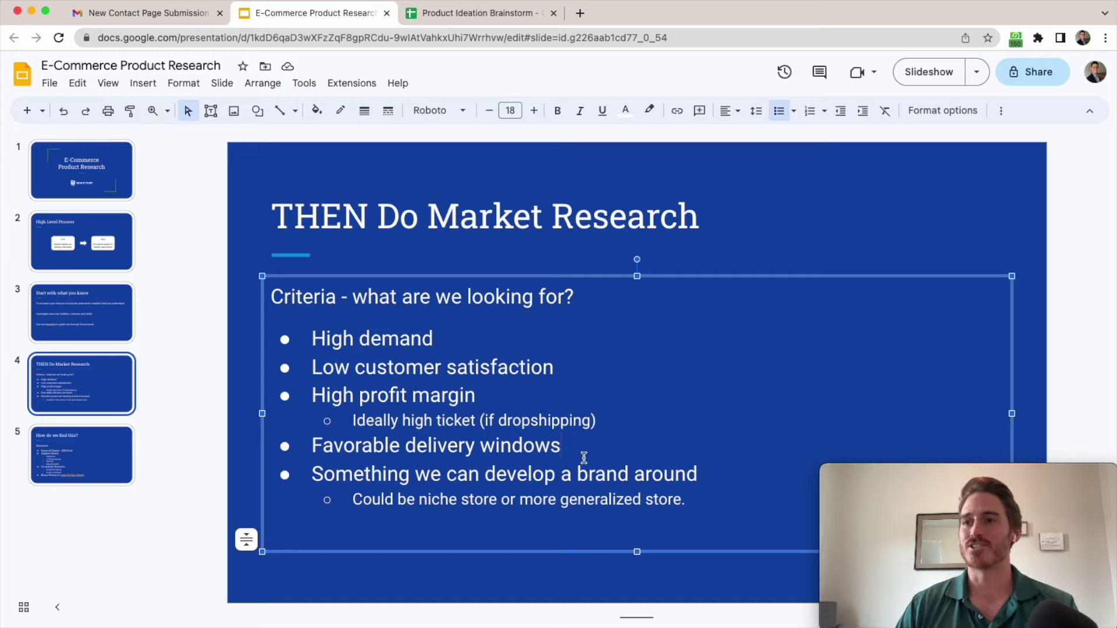
left_click(83, 456)
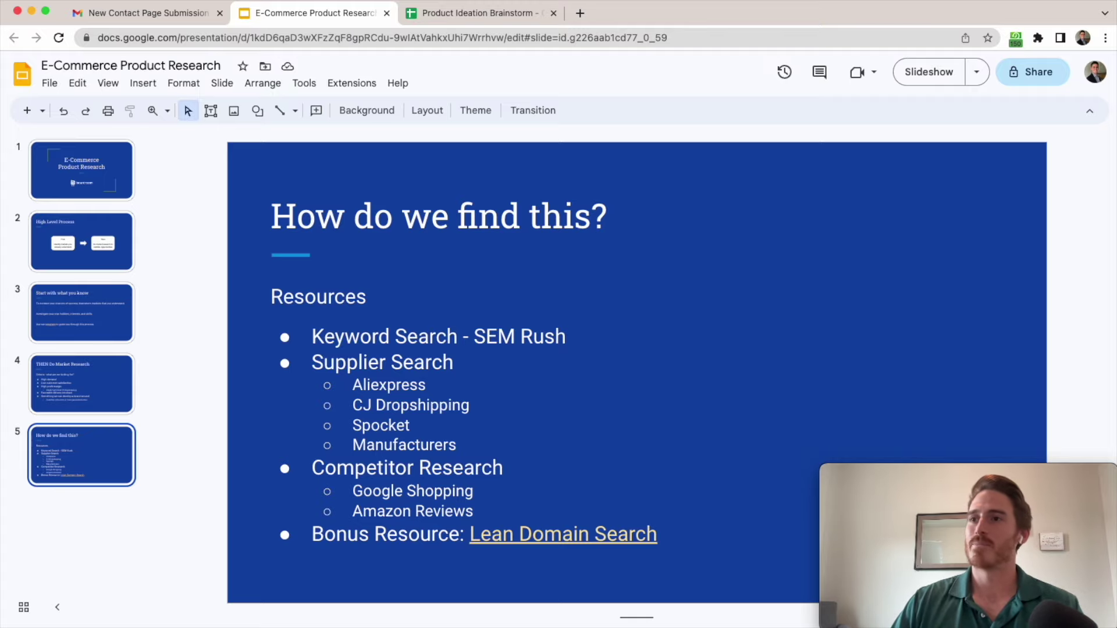
left_click(474, 13)
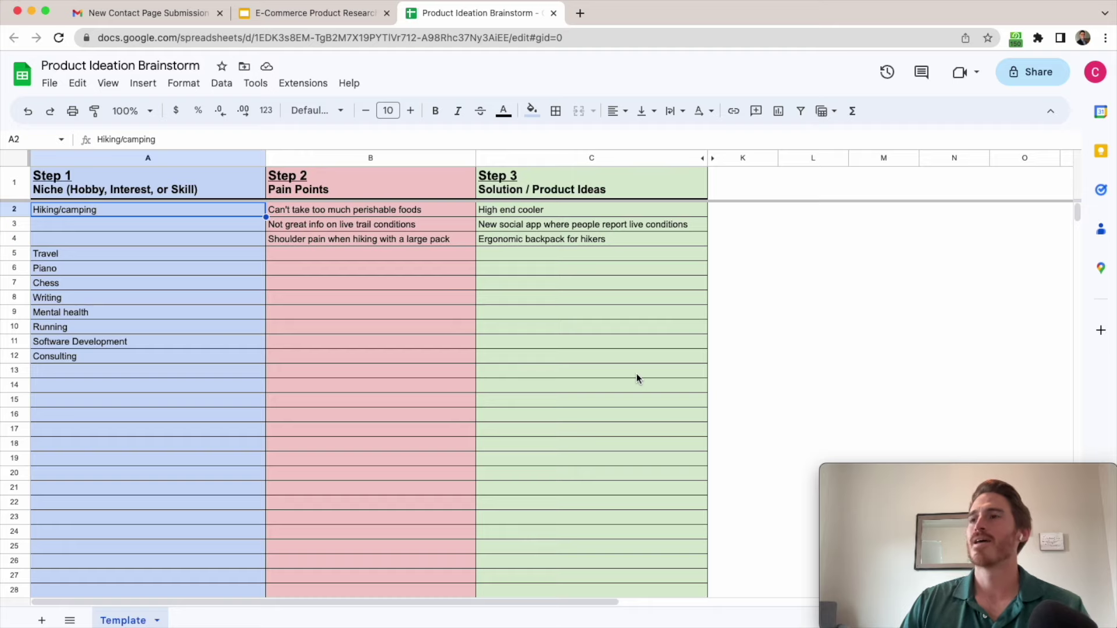
Unhide Step 4 columns D–J, Keyword Search Volume through Margin, and scroll them into view
left_click(711, 159)
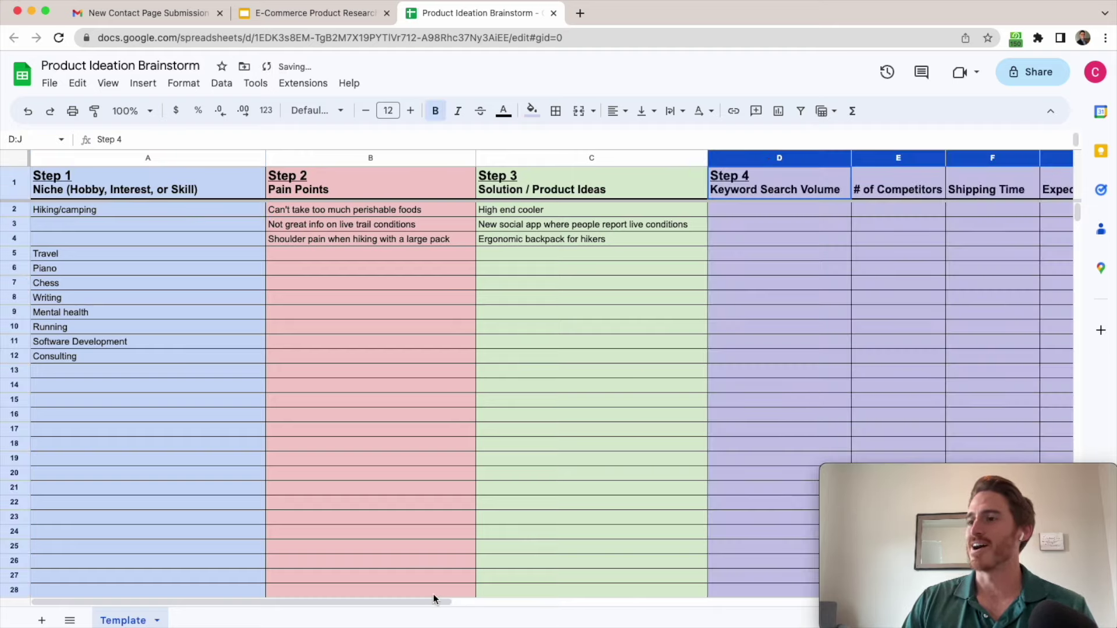
left_click_drag(426, 605, 500, 604)
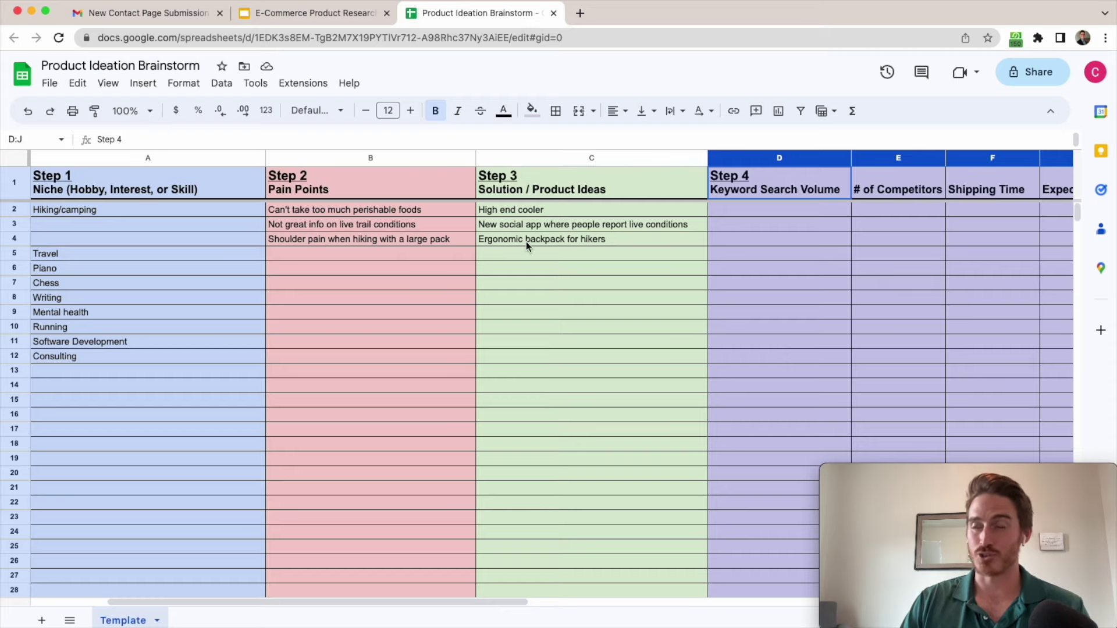
left_click_drag(486, 602, 625, 603)
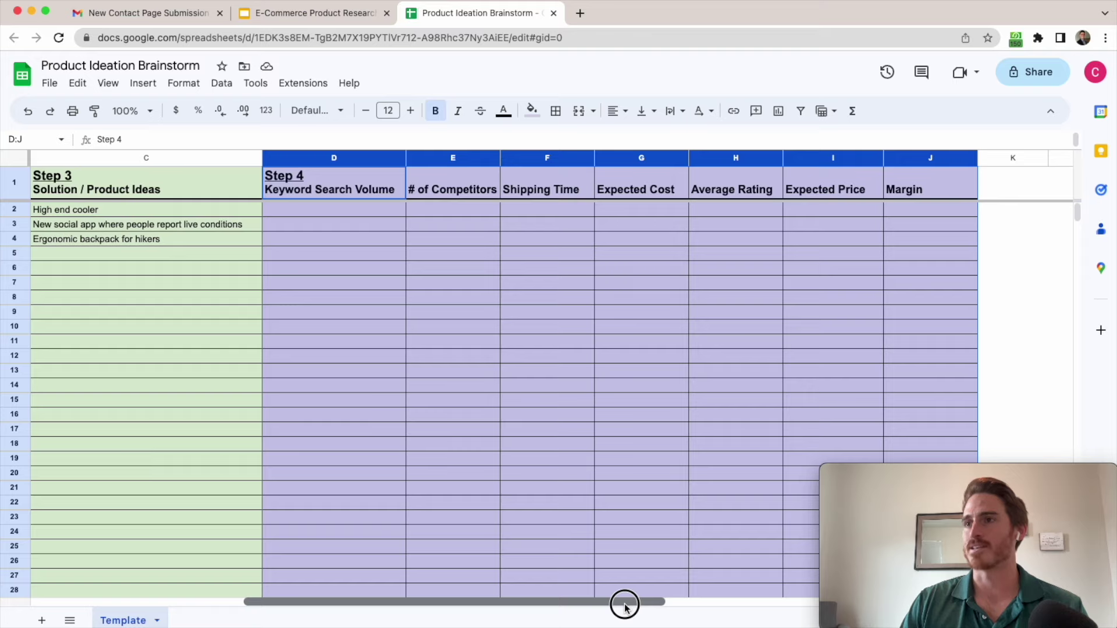
left_click(329, 214)
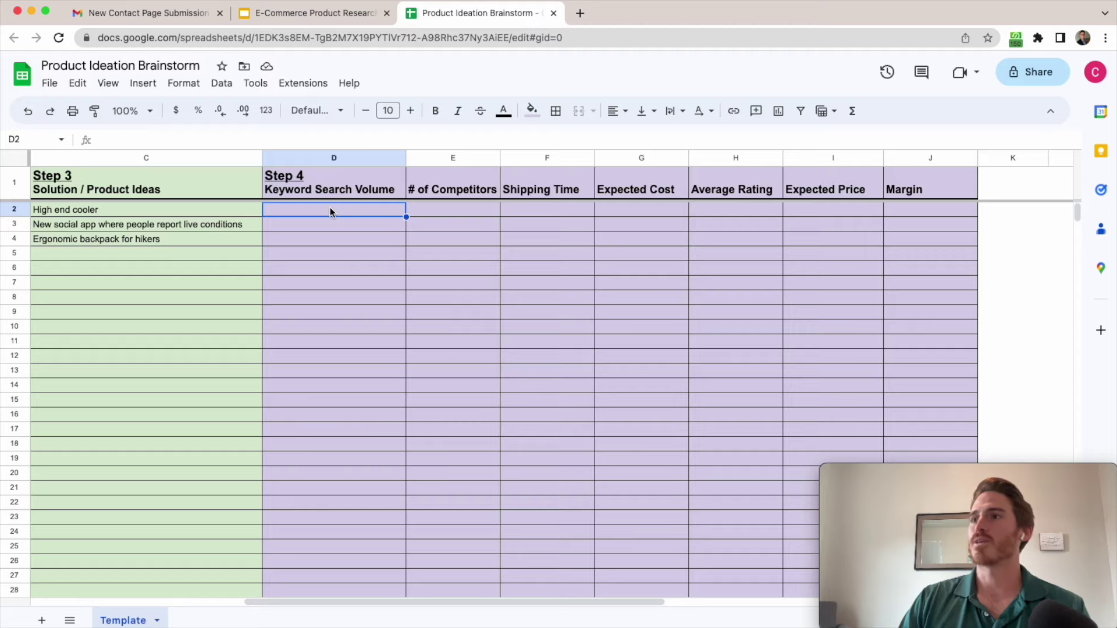
Walk through the research headers in row 1, from Keyword Search Volume to Margin
key("Up")
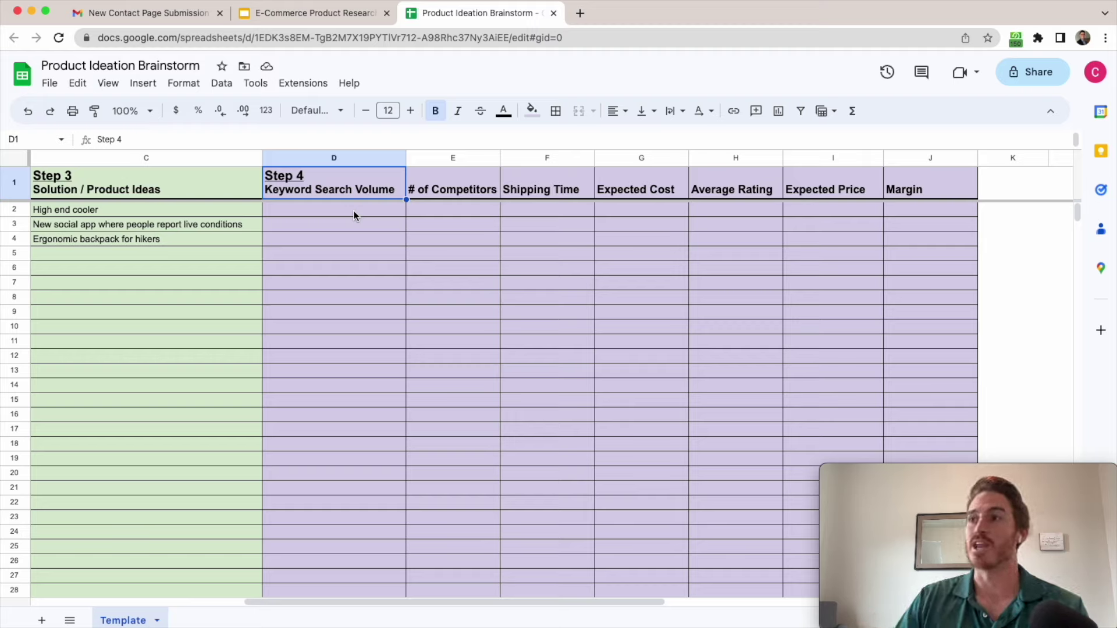
key("Right")
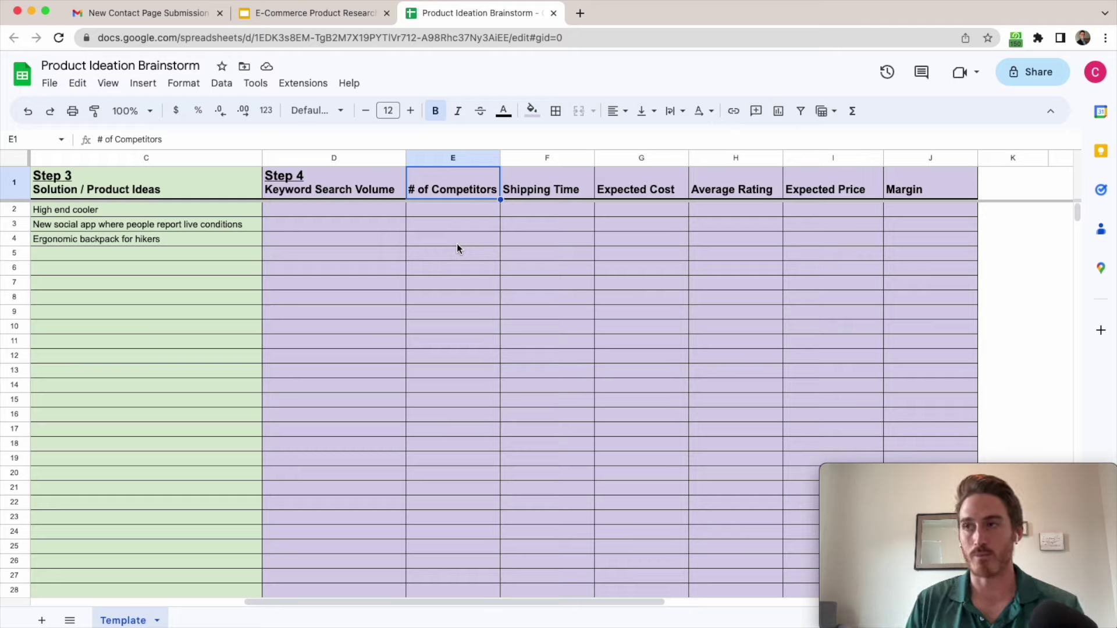
left_click(533, 184)
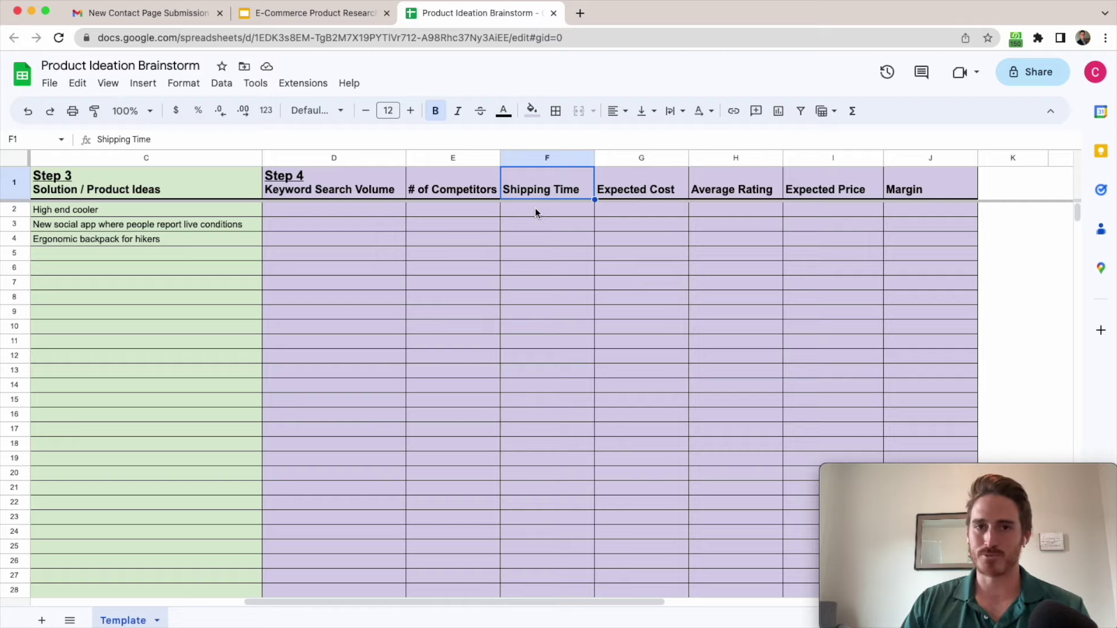
left_click(616, 189)
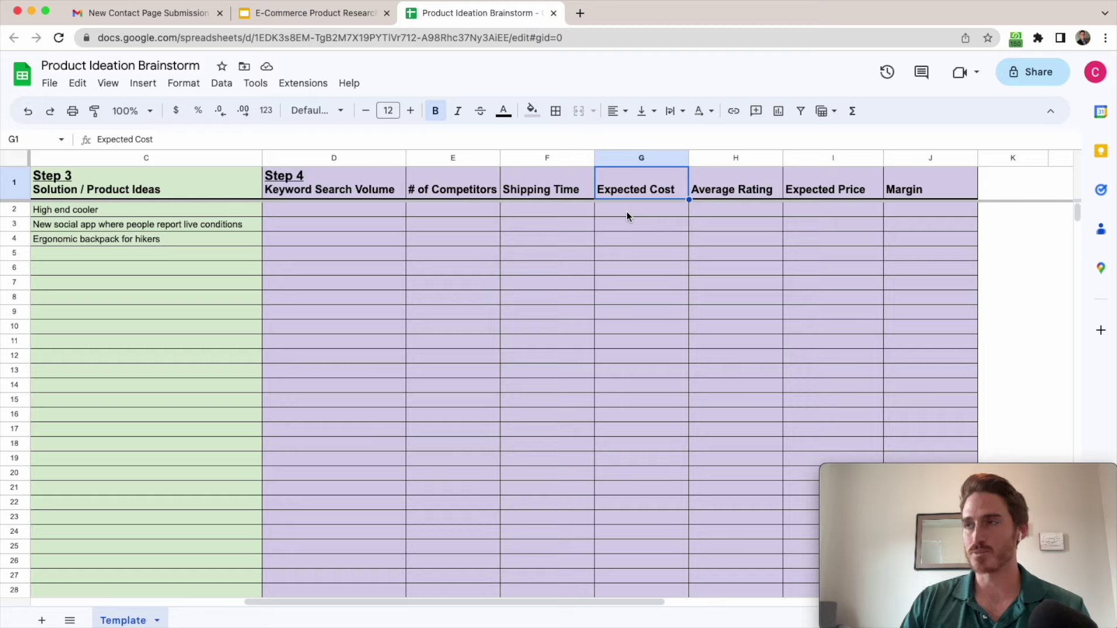
left_click(720, 194)
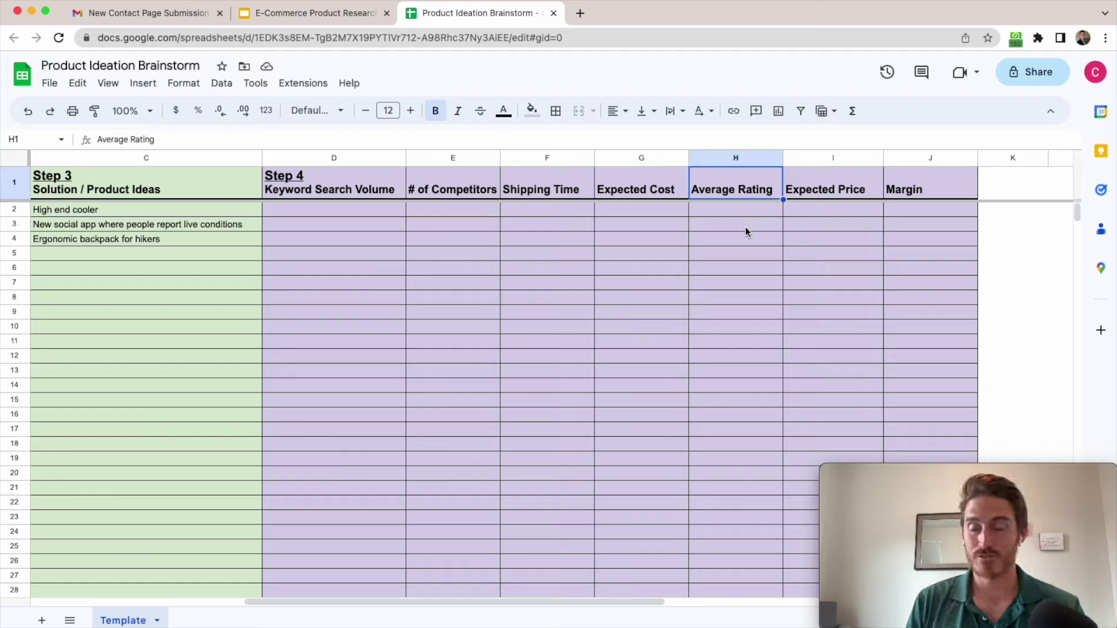
key("Right")
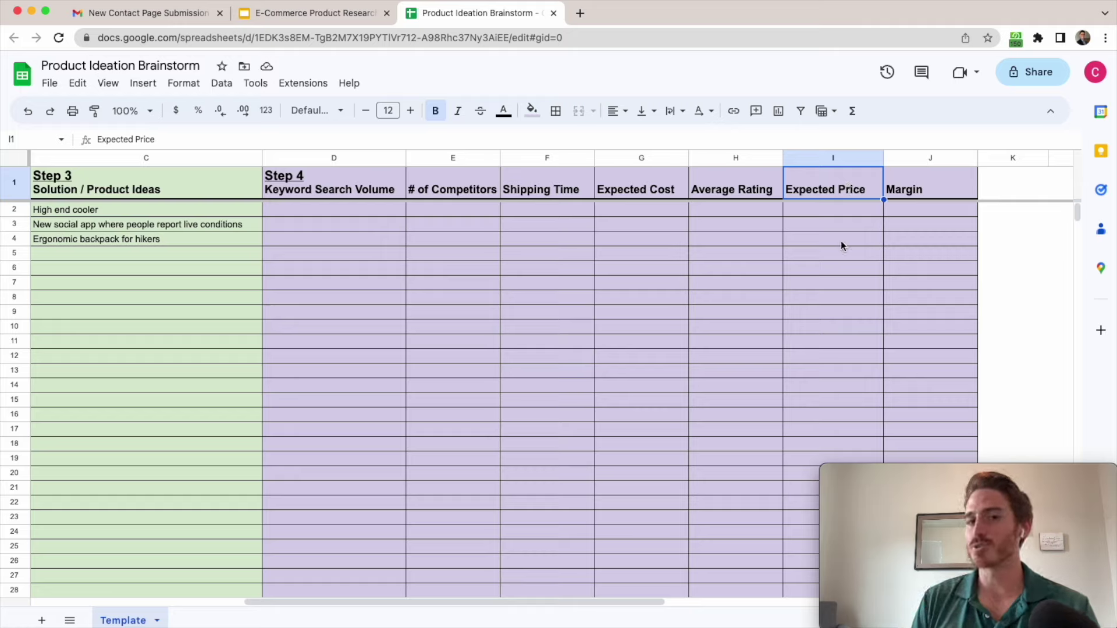
left_click(915, 192)
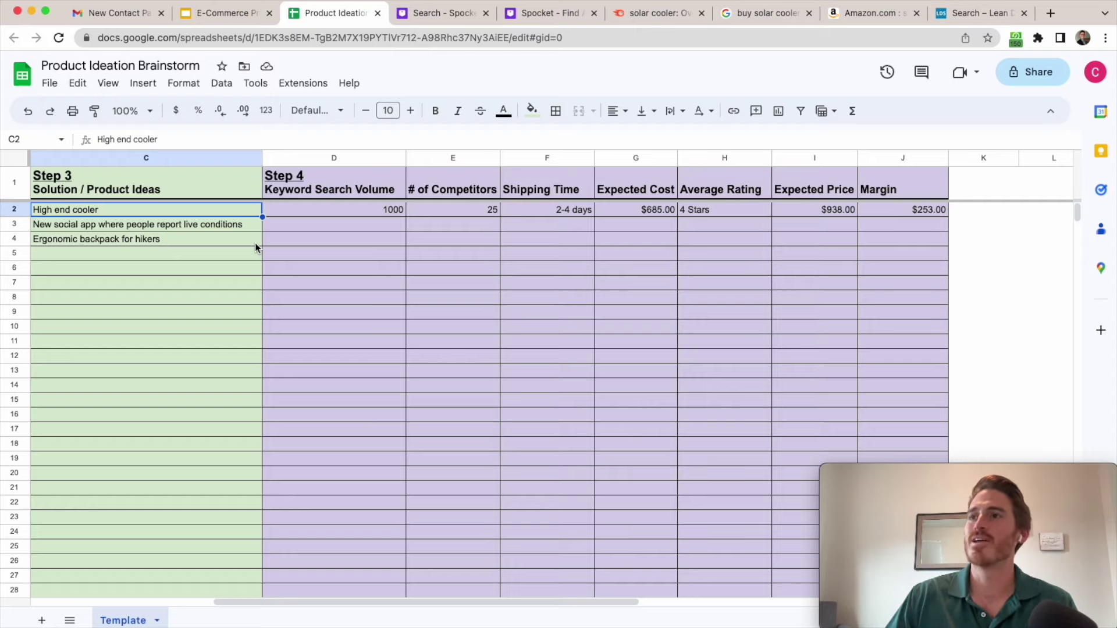
Switch to Spocket's Sports & Outdoors listing sorted by price high to low
left_click(431, 18)
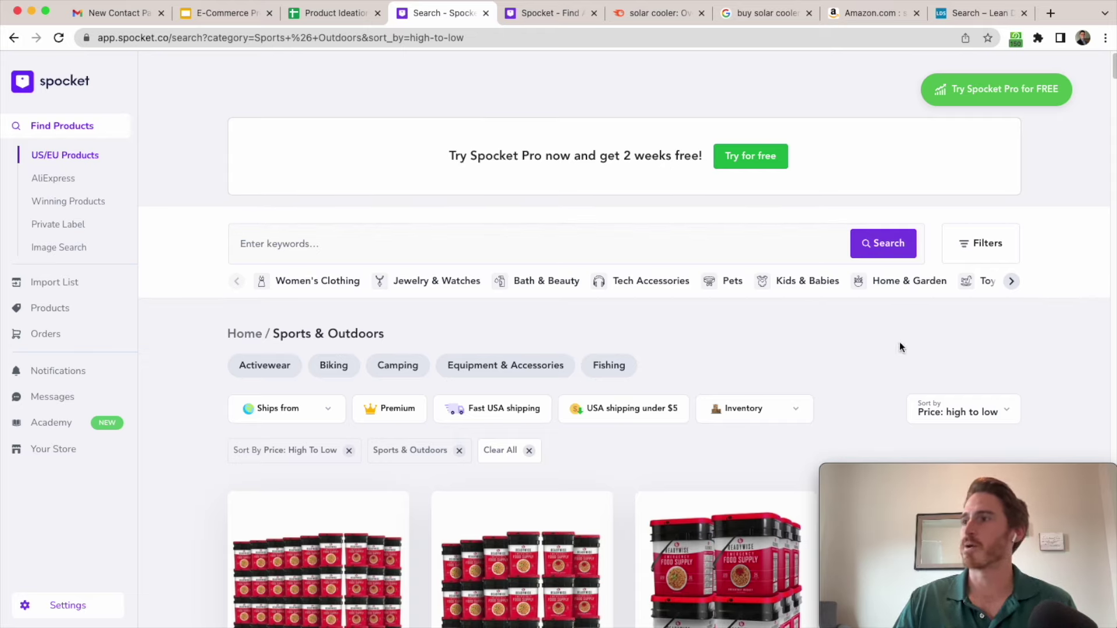
Scroll through the Spocket cooler listings to compare products and prices
scroll(922, 348, "down", 3)
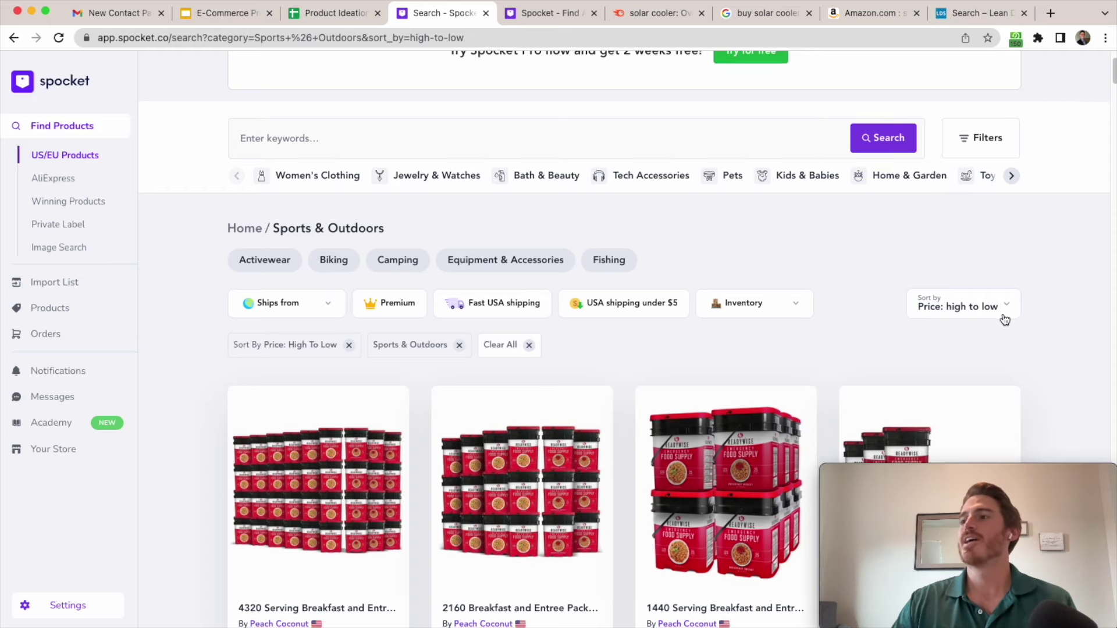
scroll(1076, 306, "down", 10)
scroll(1077, 298, "down", 12)
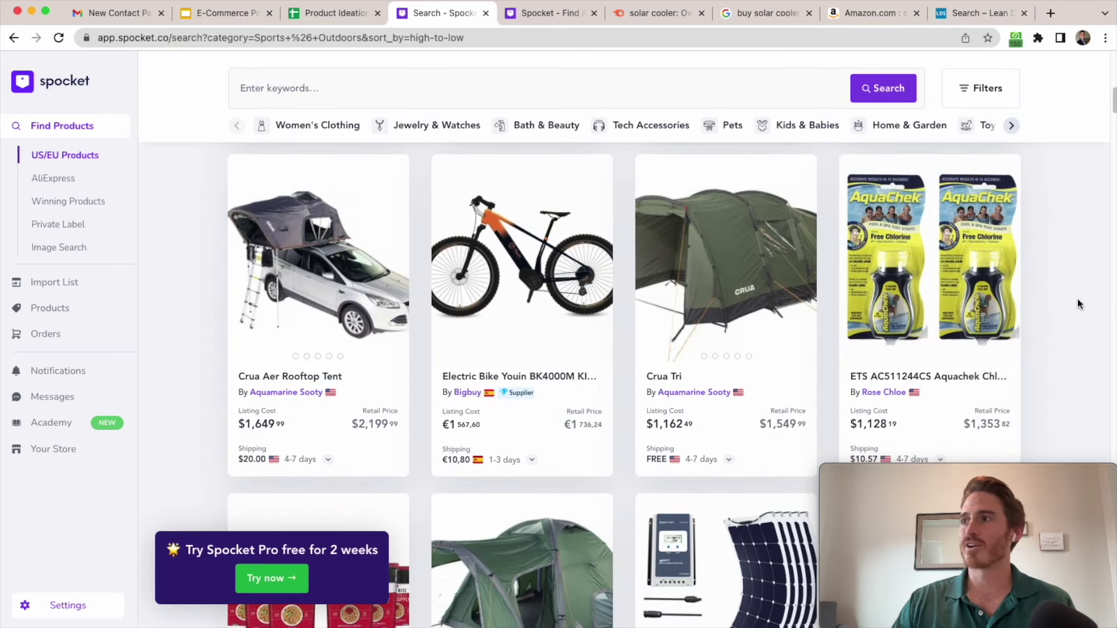
scroll(1080, 298, "down", 20)
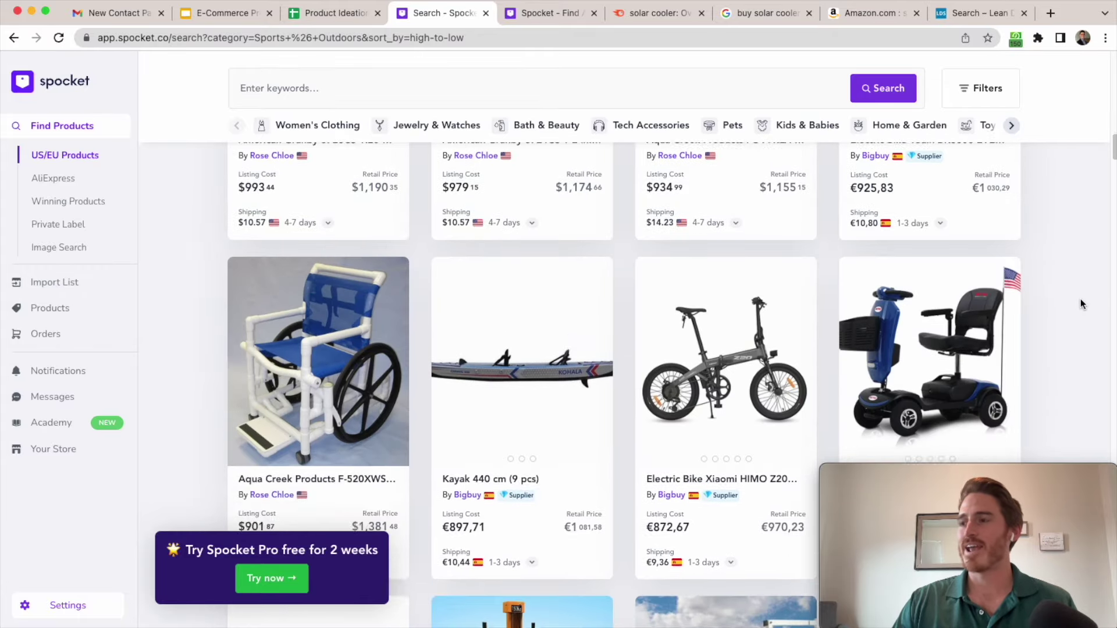
scroll(1080, 299, "down", 10)
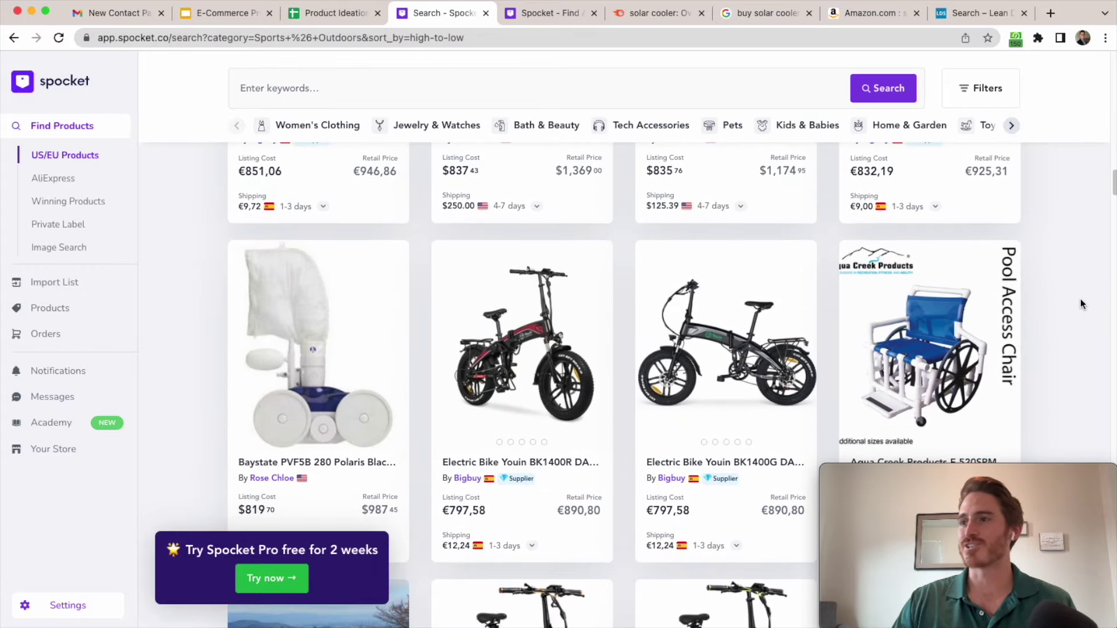
scroll(623, 274, "down", 6)
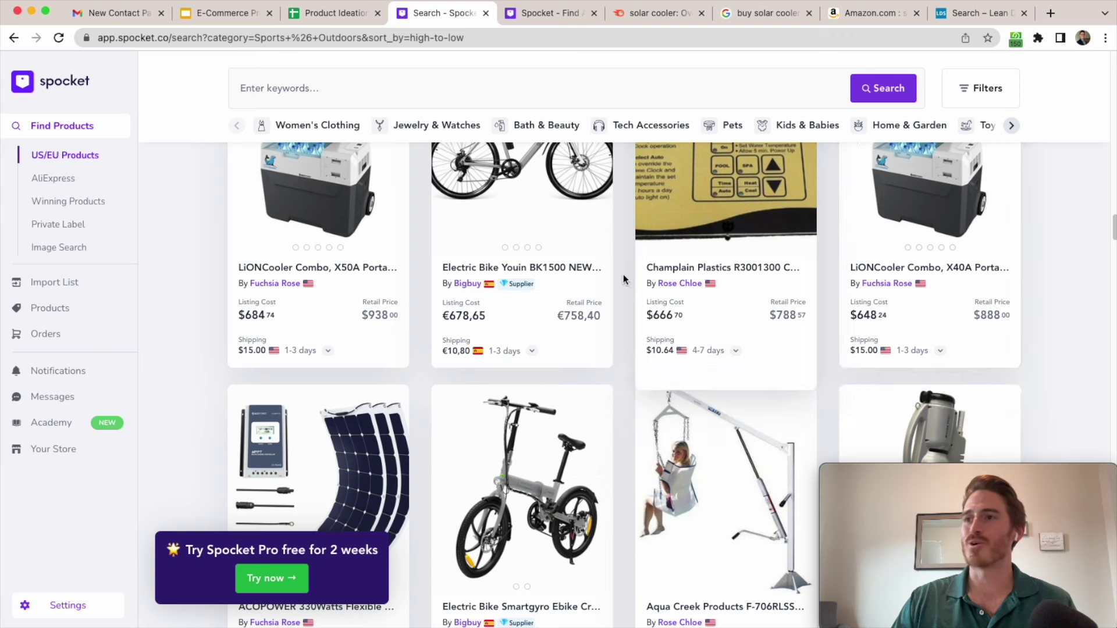
scroll(351, 271, "up", 3)
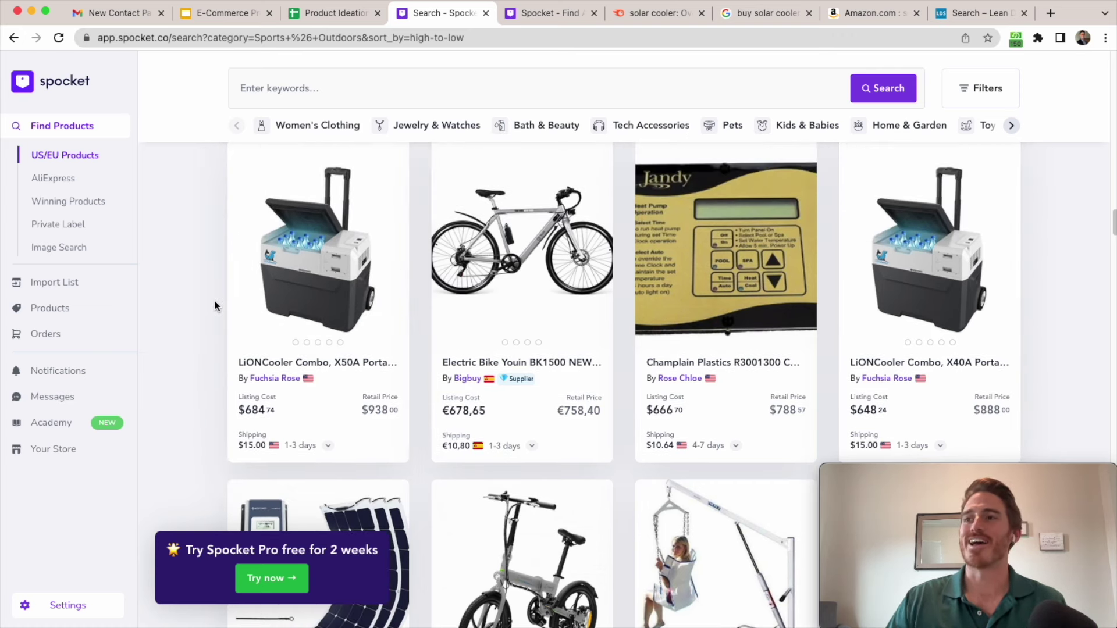
Back in the brainstorm sheet, review the perishable foods pain point and the cooler row's metrics
left_click(344, 20)
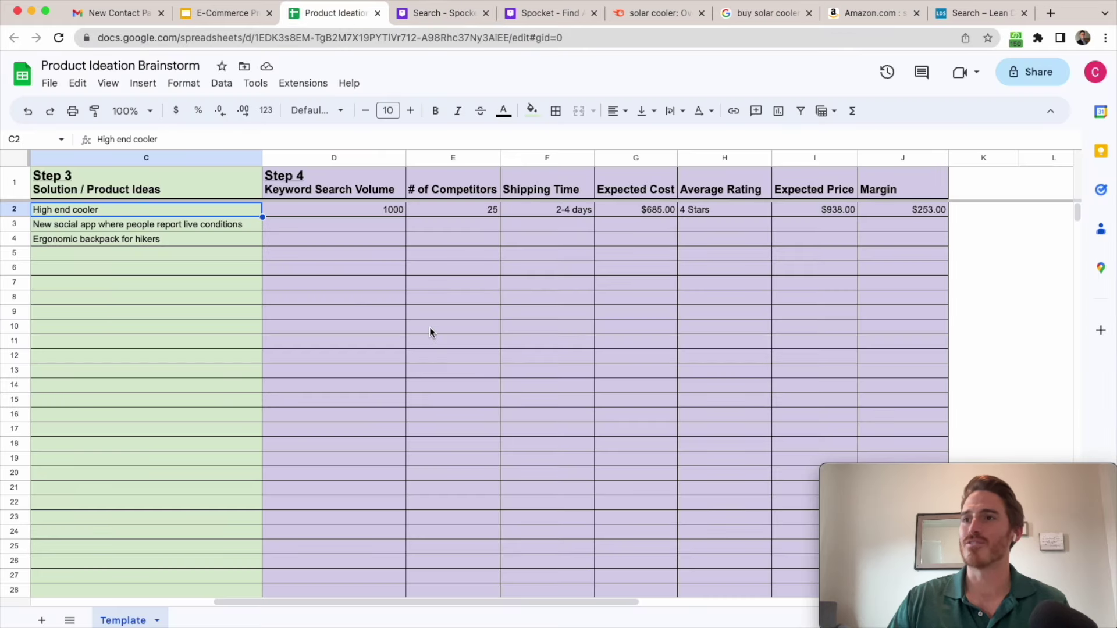
scroll(430, 327, "left", 5)
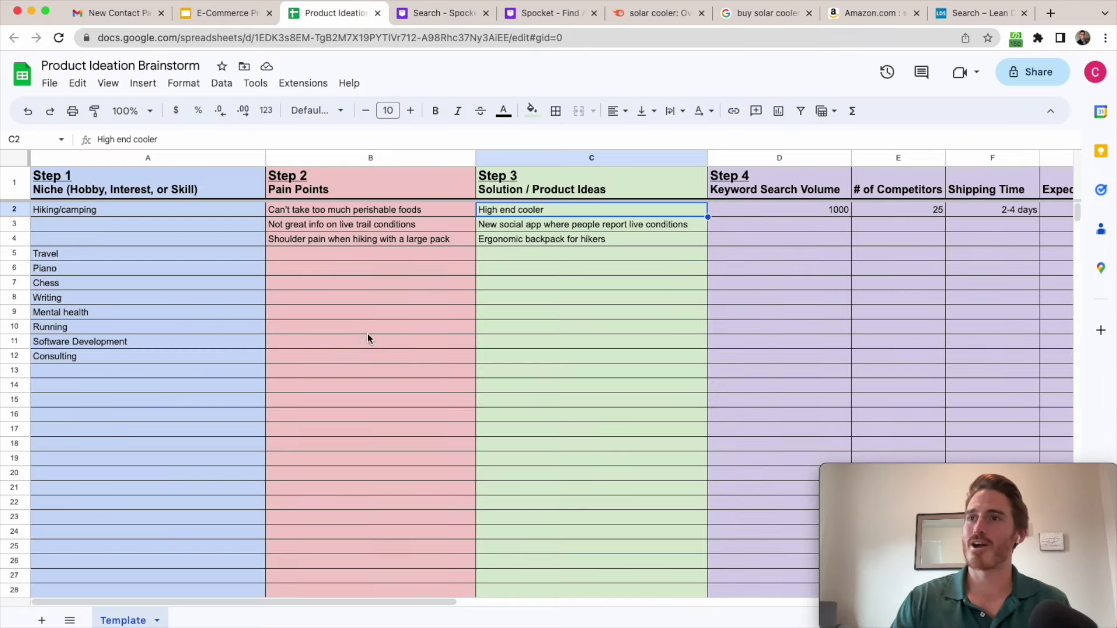
left_click(344, 209)
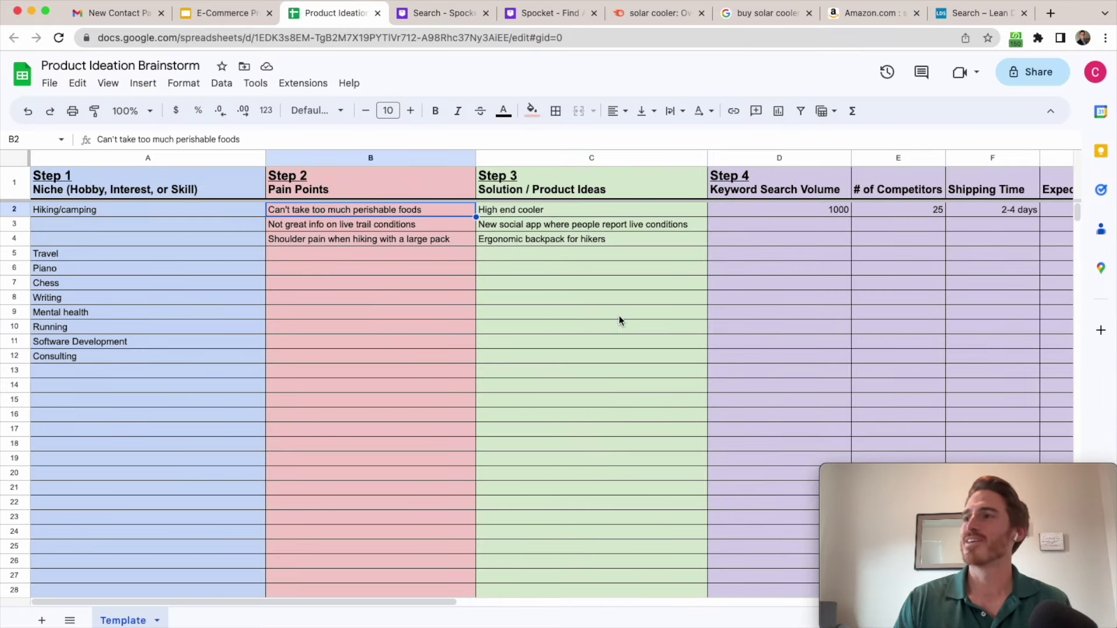
scroll(619, 315, "right", 8)
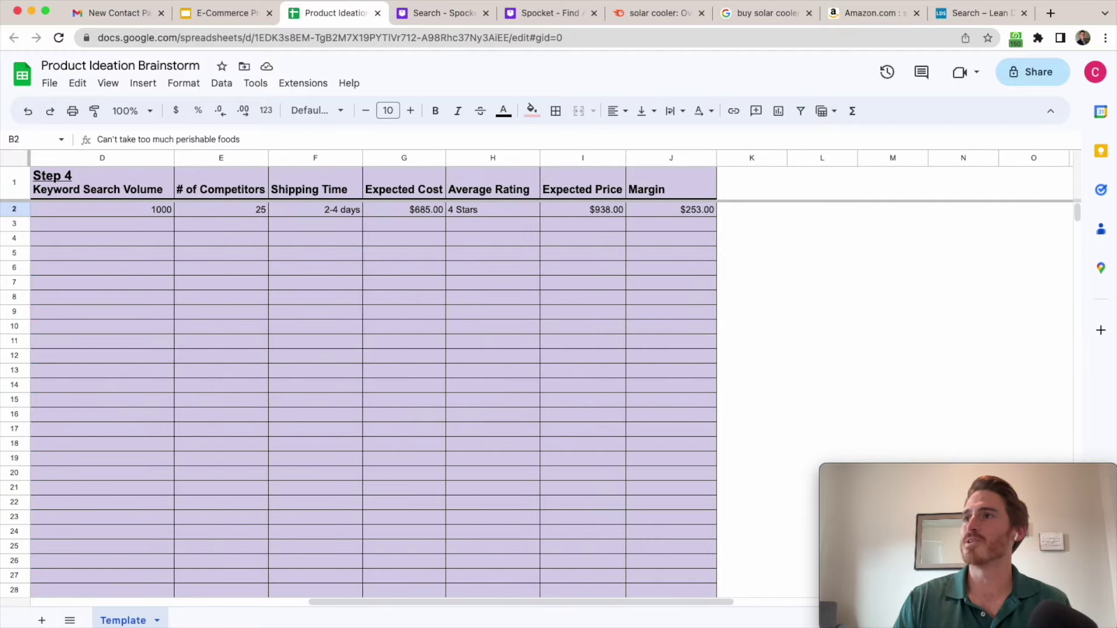
Browse the LiONCooler product photos full-screen on Spocket
left_click(531, 14)
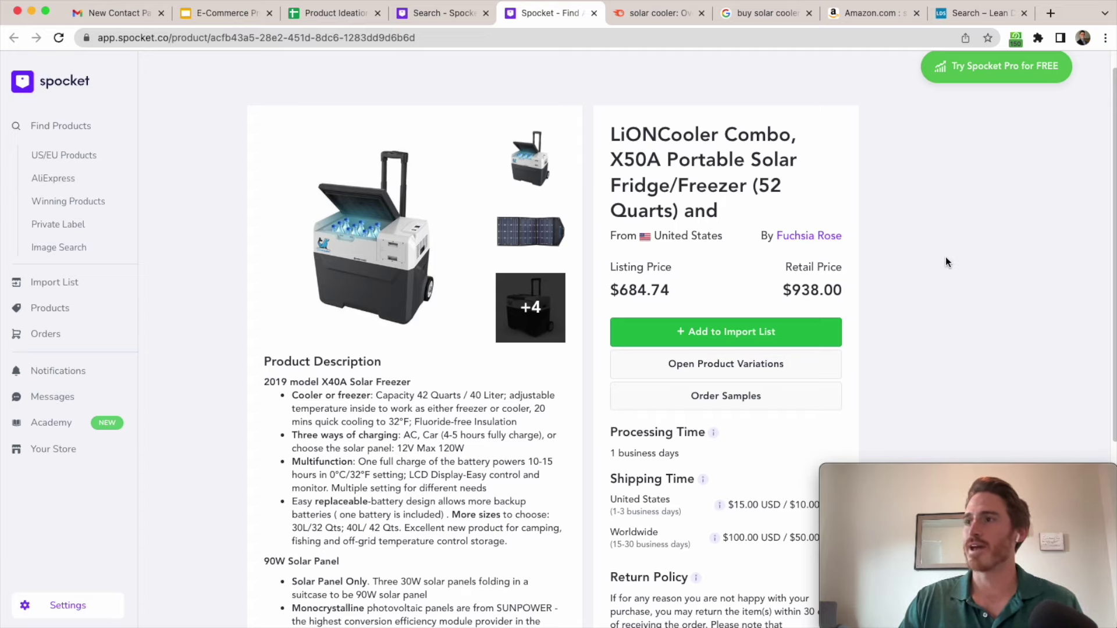
left_click(544, 330)
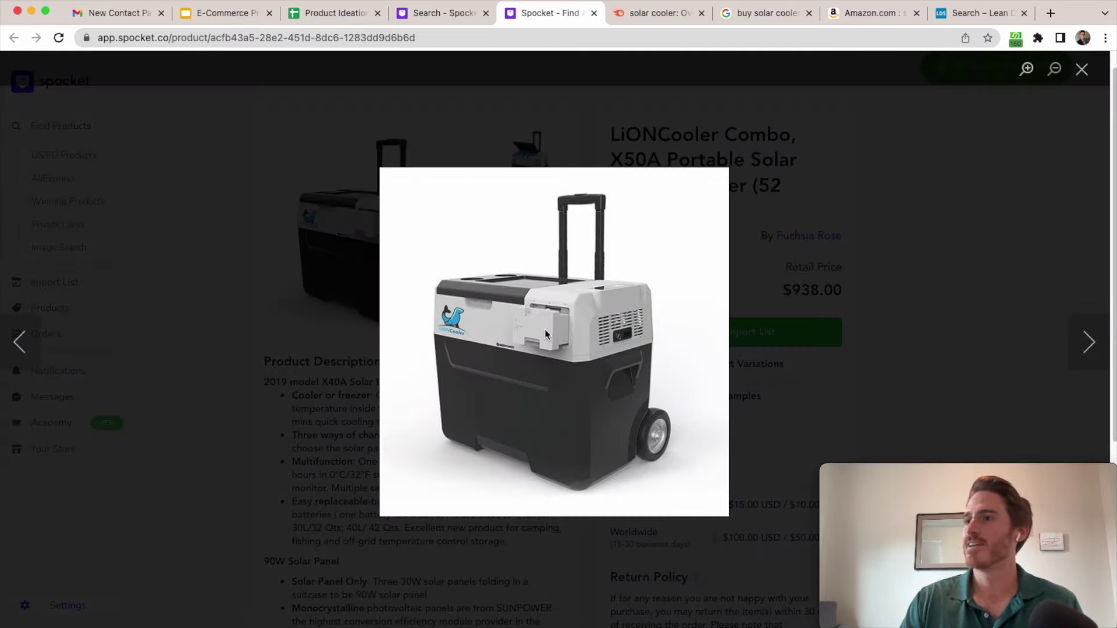
key("Right")
key("Right")
key("Right")
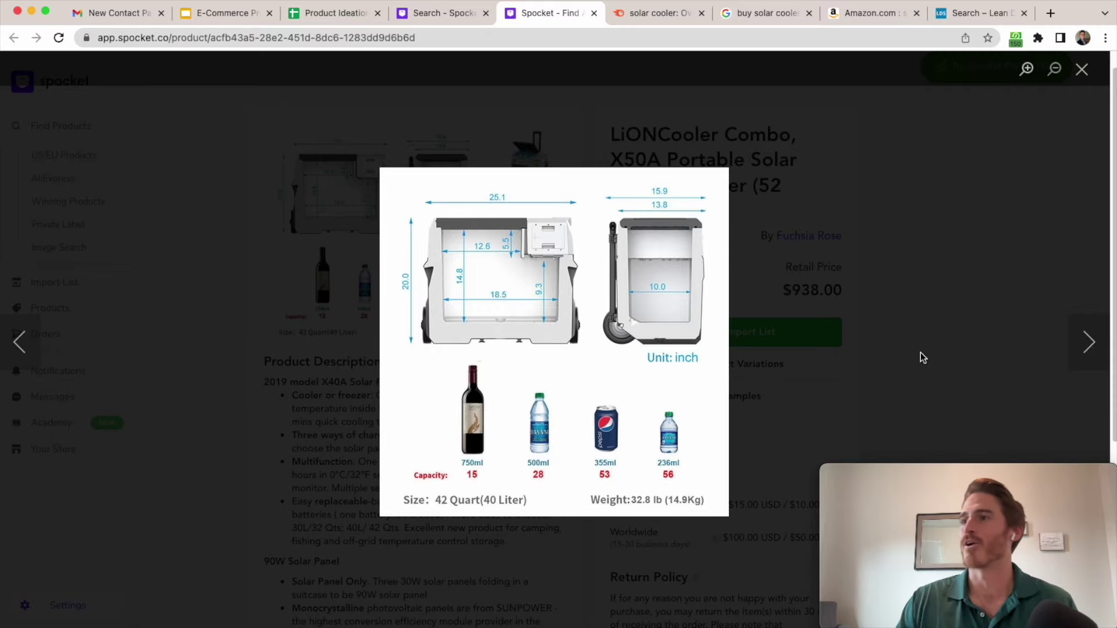
left_click(920, 319)
Review the LiONCooler dimensions chart, then go back to the Product Ideation Brainstorm sheet
scroll(505, 385, "down", 4)
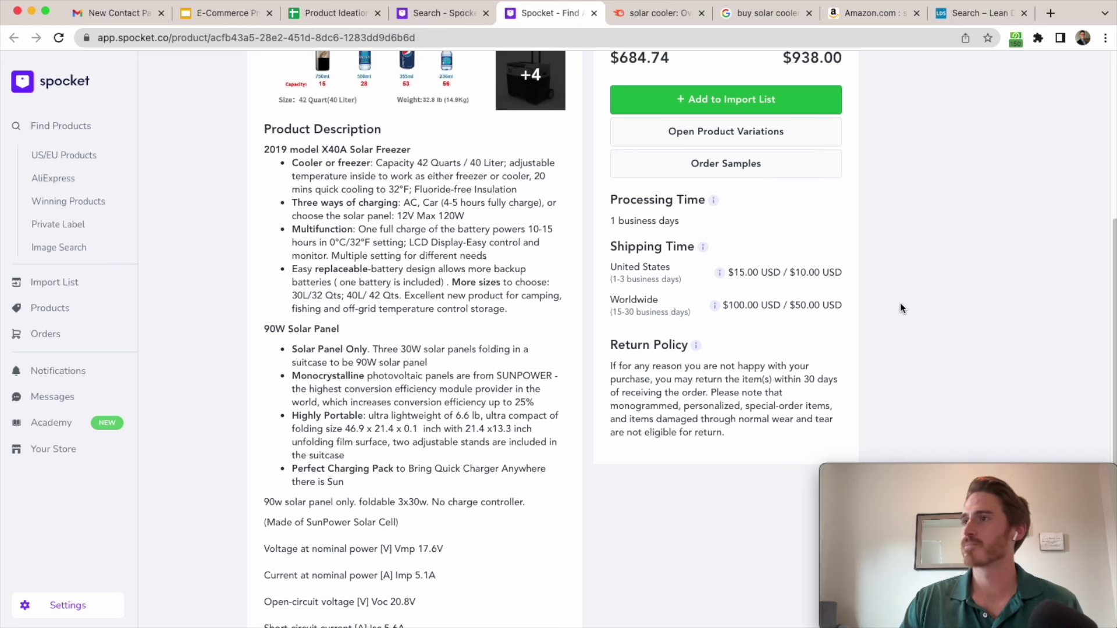
scroll(900, 304, "up", 5)
scroll(920, 296, "up", 4)
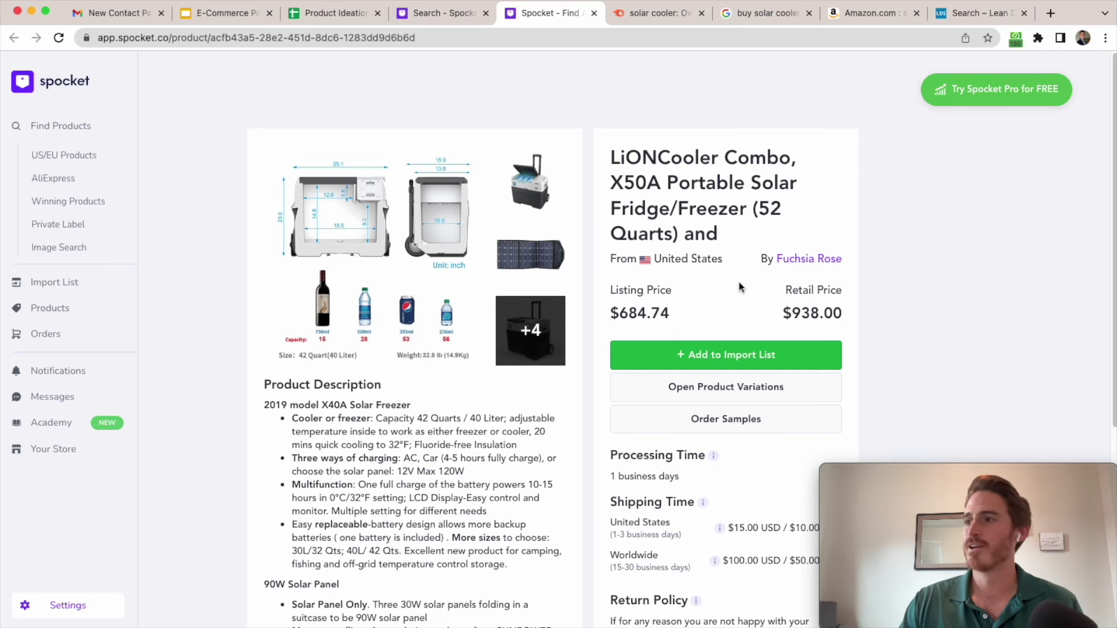
scroll(739, 282, "down", 4)
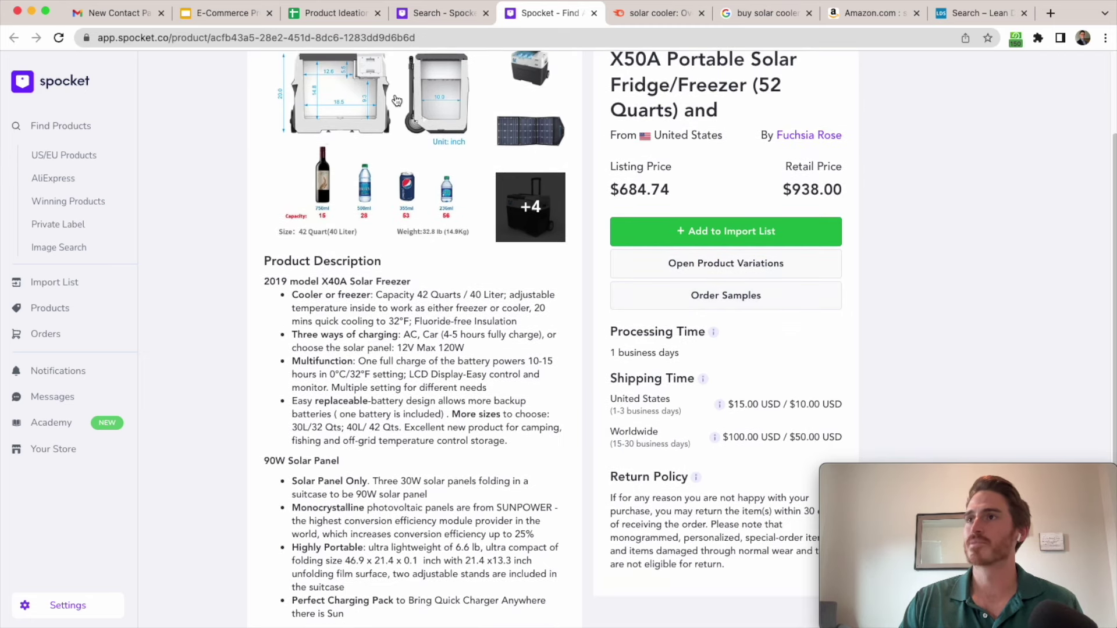
left_click(352, 16)
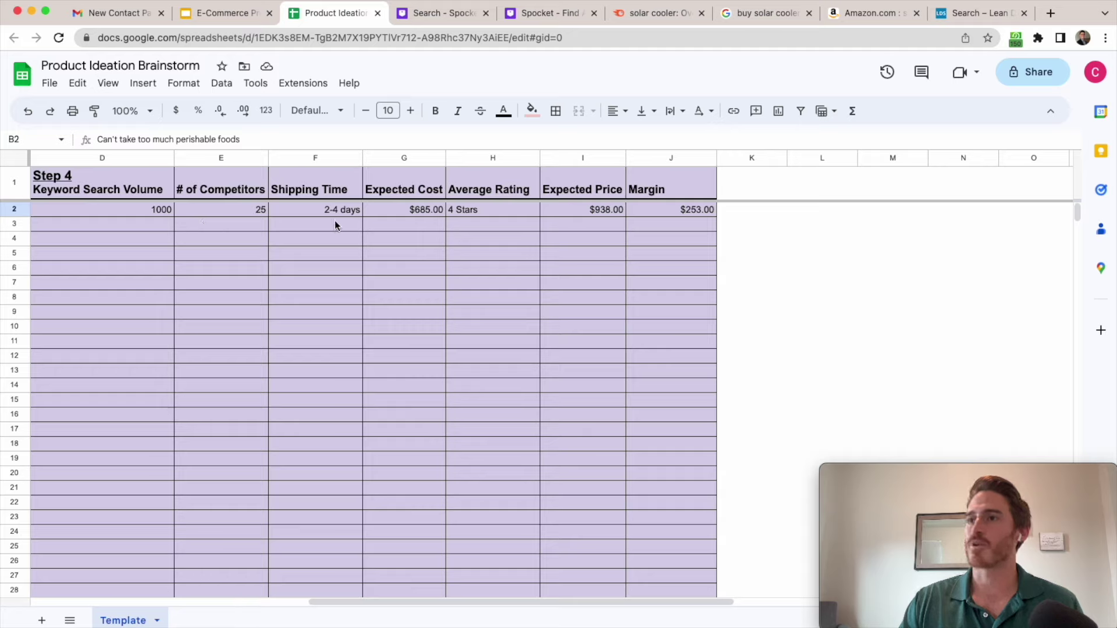
Check the Shipping Time heading, the $938.00 expected price and the =I2-G2 margin formula in J2
left_click(334, 191)
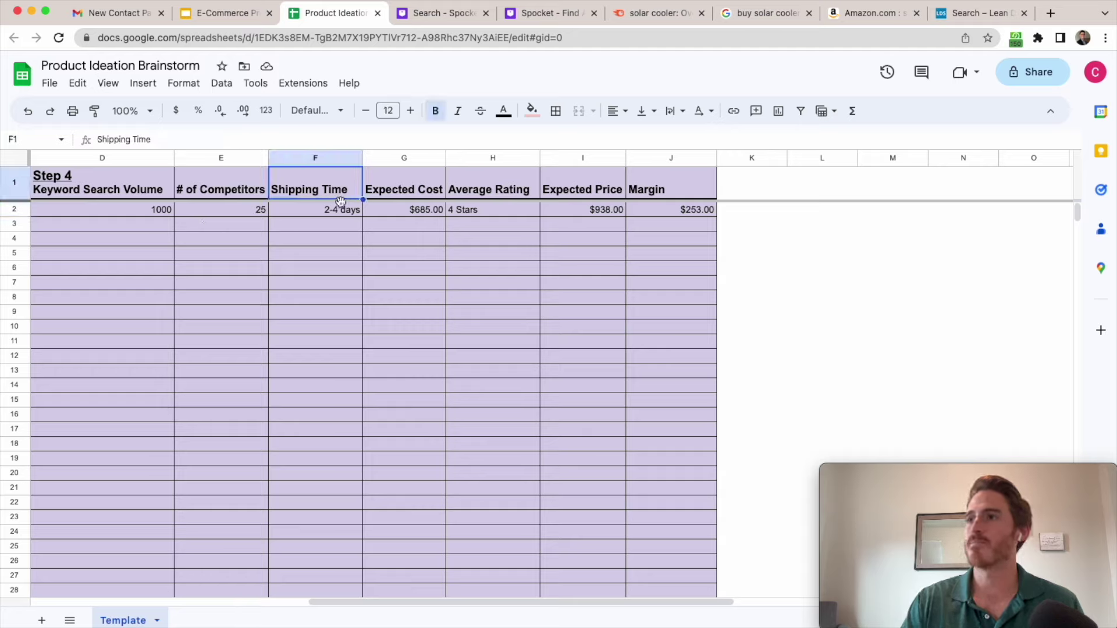
left_click(396, 211)
left_click(577, 213)
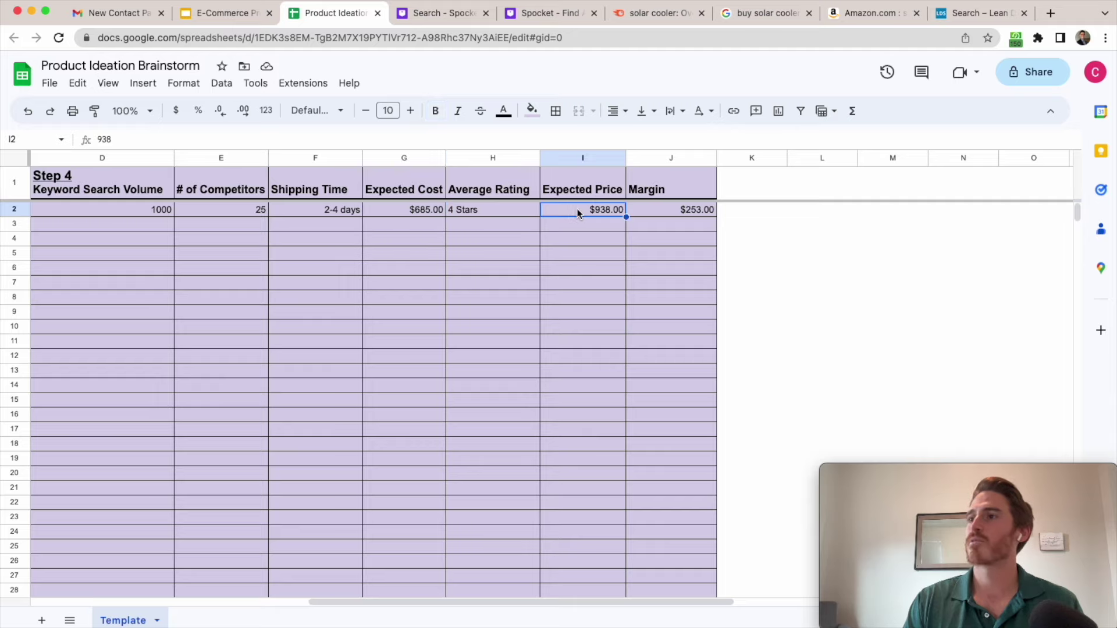
left_click(651, 214)
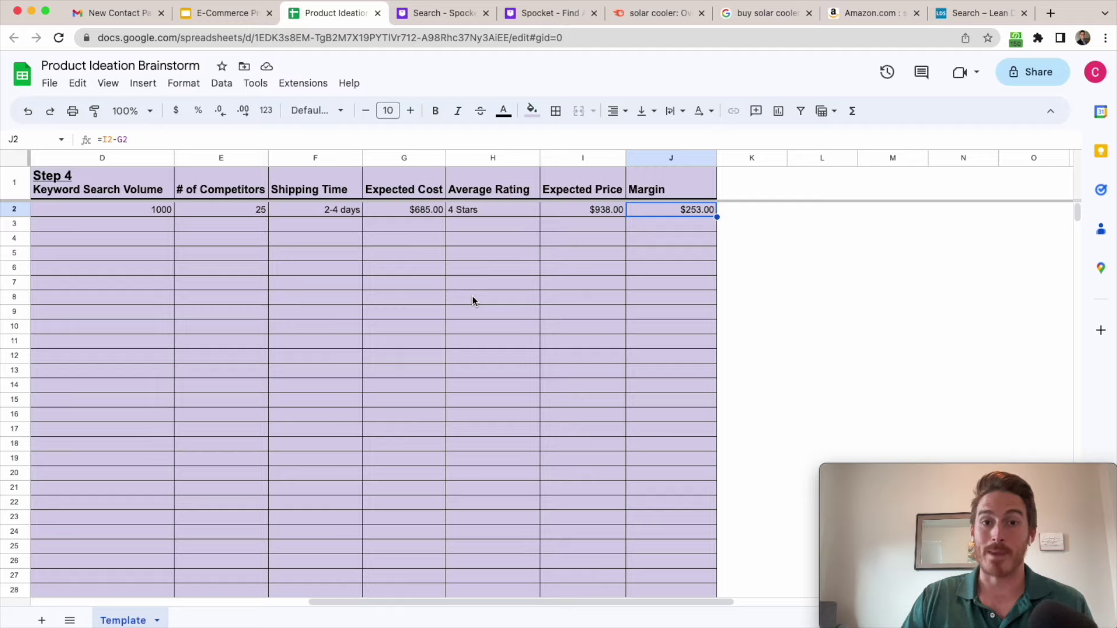
left_click(648, 14)
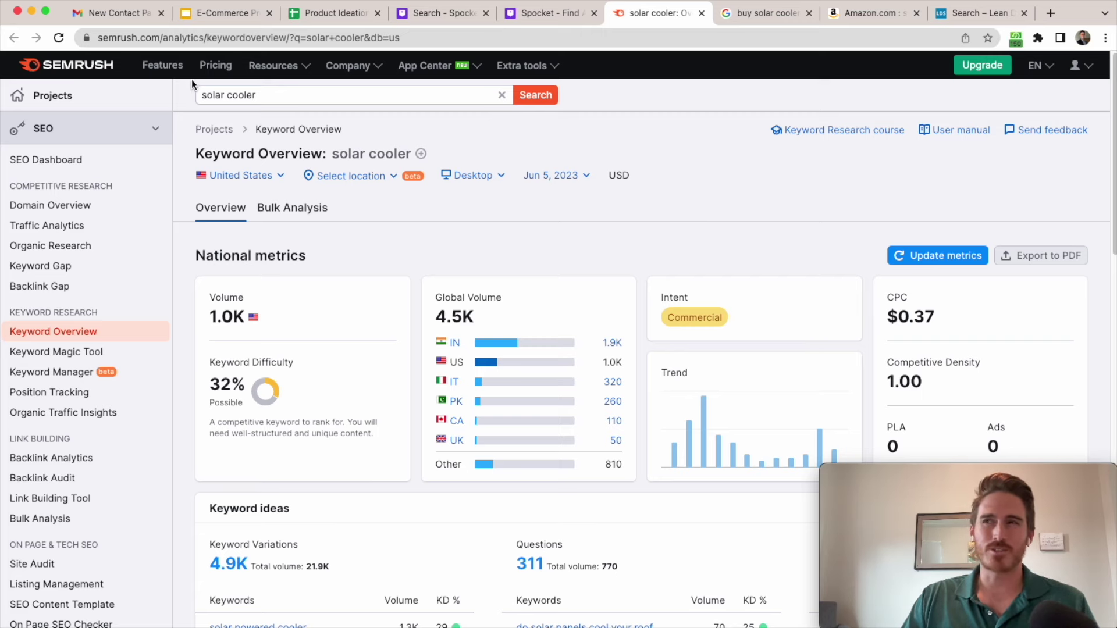
Review the solar cooler overview (1.0K US volume, 32% difficulty) and its keyword ideas
scroll(651, 179, "down", 3)
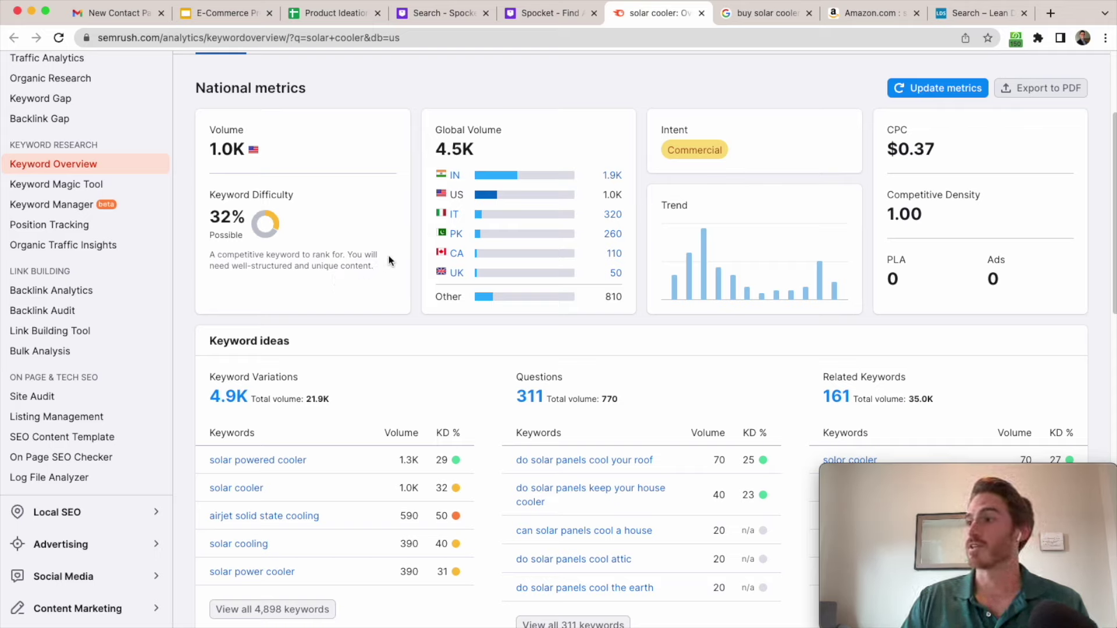
scroll(396, 280, "down", 3)
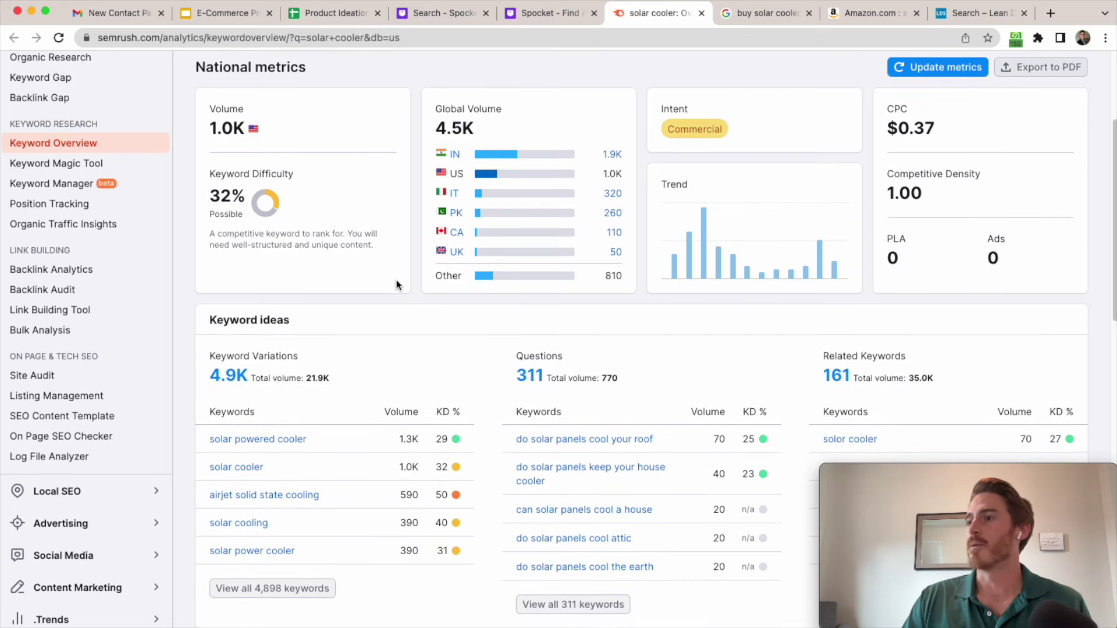
scroll(455, 276, "down", 1)
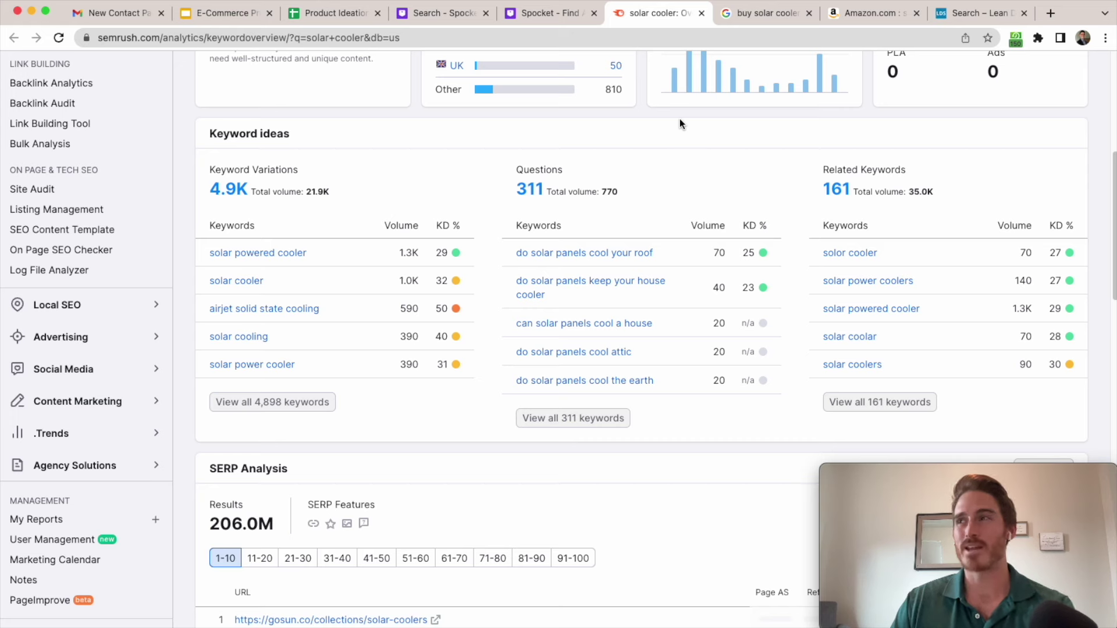
left_click(753, 23)
Browse competing solar cooler listings and the seller filter list on Google Shopping
scroll(536, 184, "up", 10)
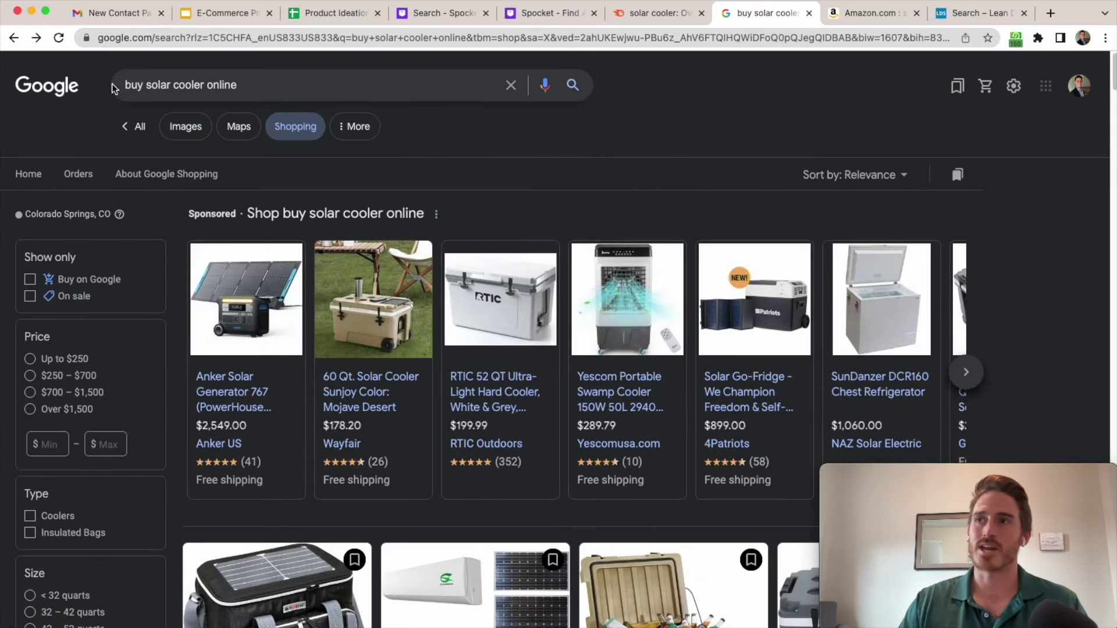
scroll(169, 262, "down", 10)
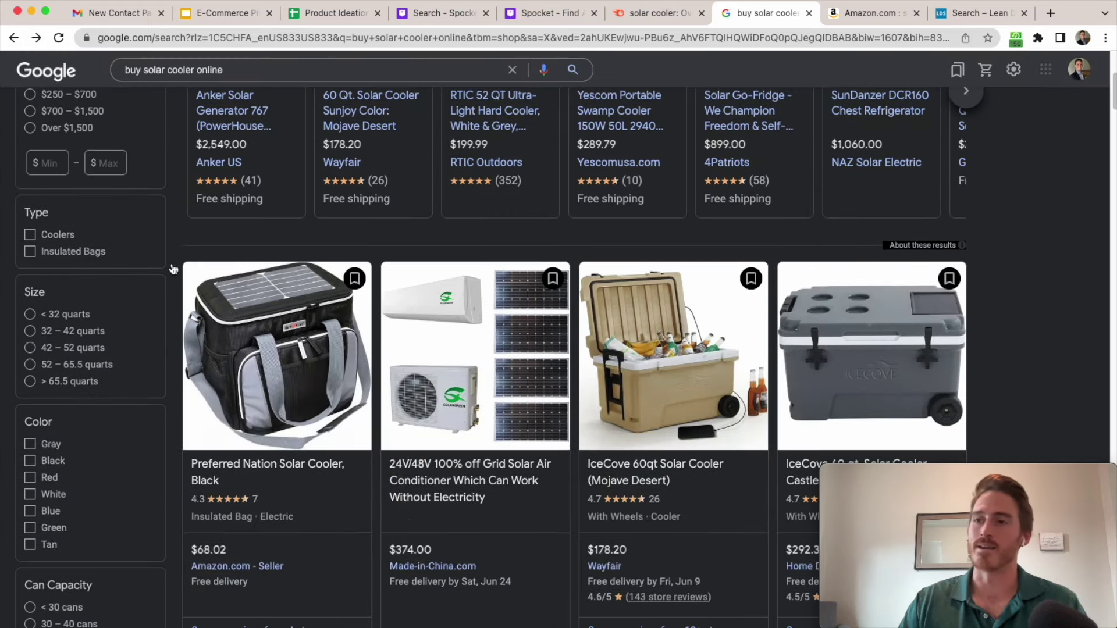
scroll(166, 247, "down", 12)
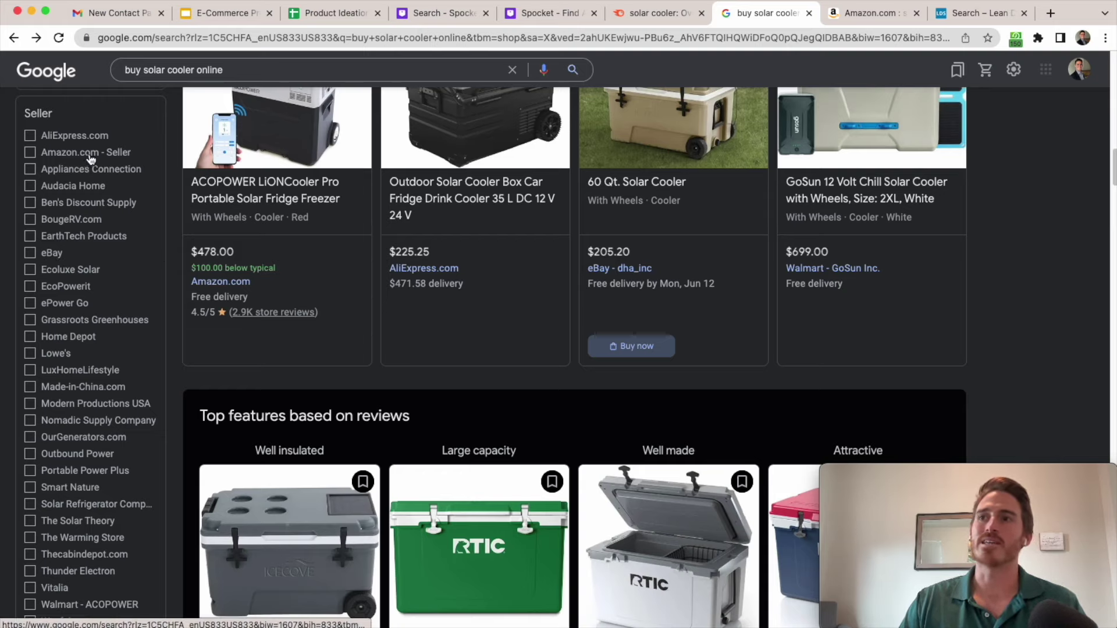
scroll(184, 243, "down", 1)
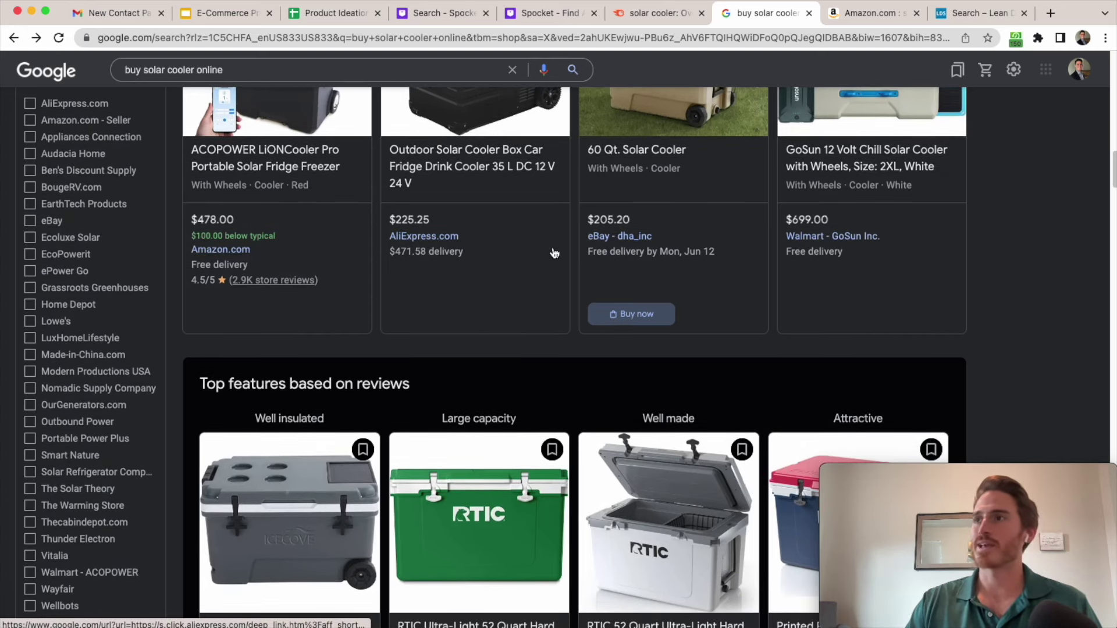
scroll(553, 250, "up", 5)
left_click(330, 18)
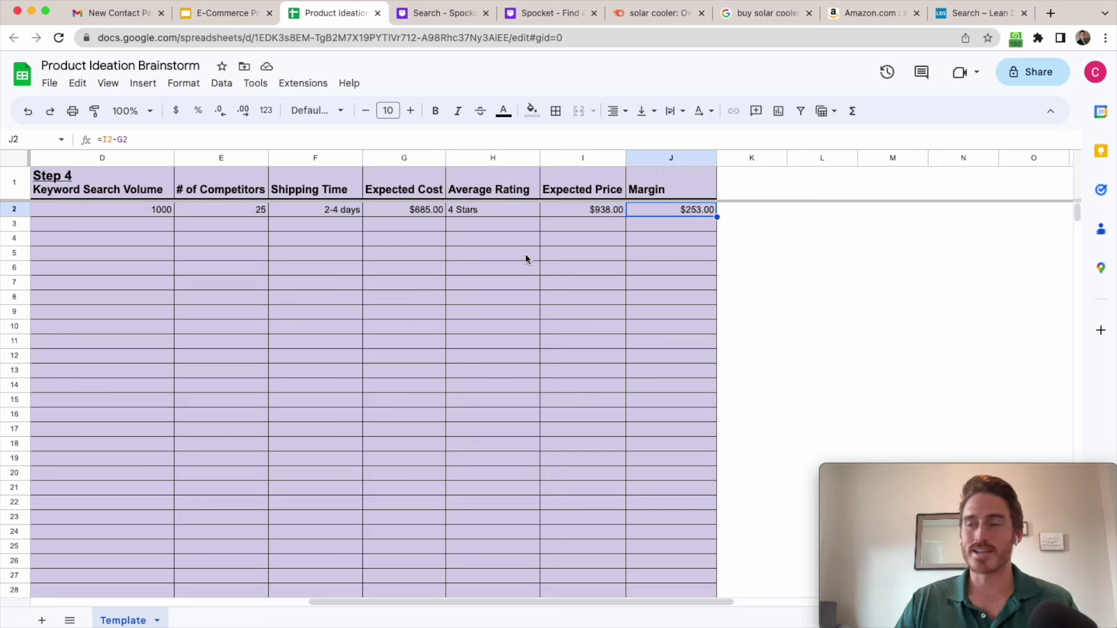
left_click(868, 14)
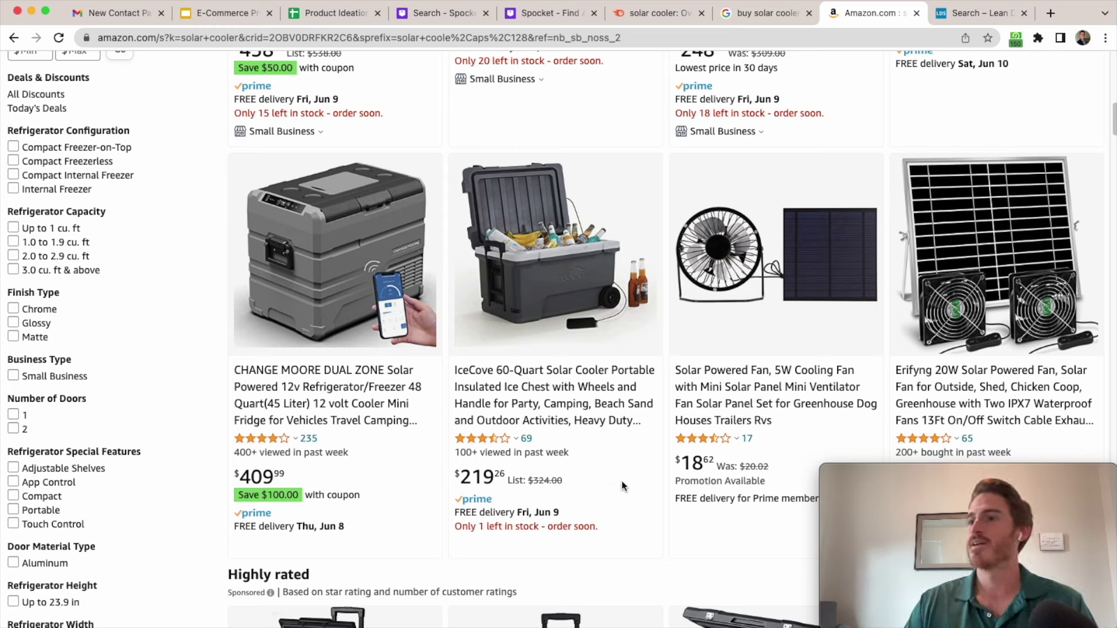
Show the first Amazon product's rating breakdown: 4.2 out of 5 from 235 ratings
mouse_move(298, 443)
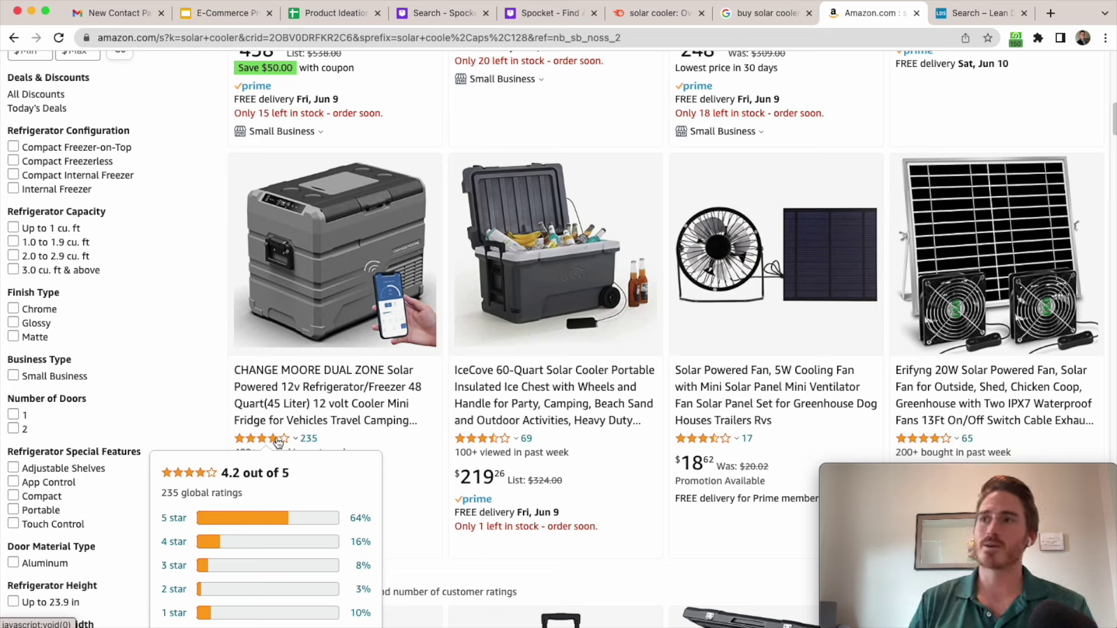
Revisit the LiONCooler page, then review the High end cooler idea and its metrics through Margin
left_click(553, 18)
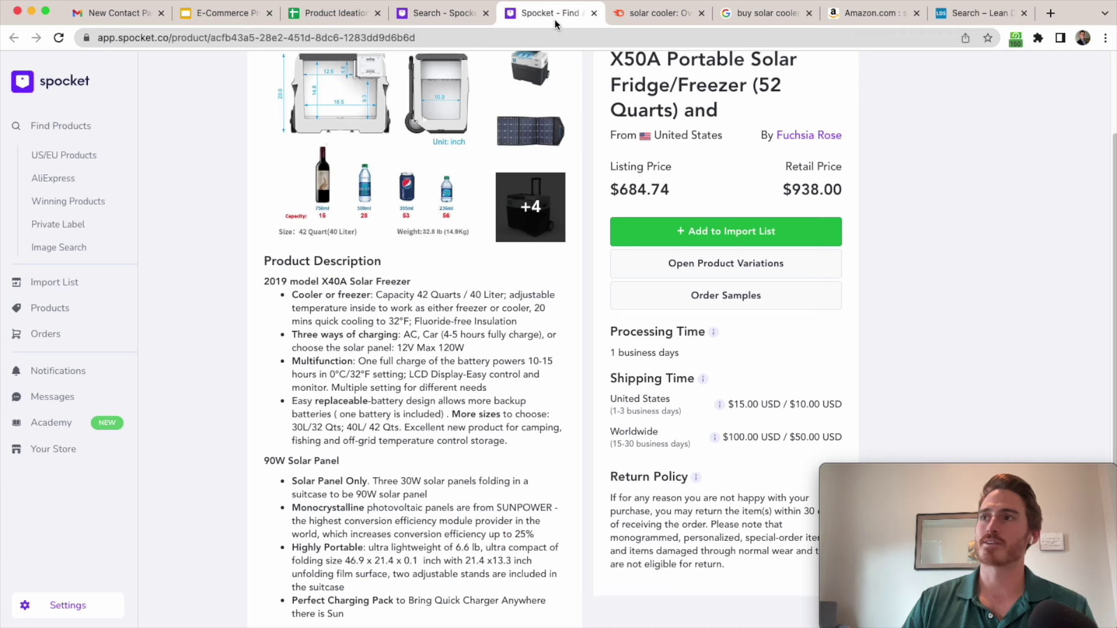
scroll(933, 232, "up", 3)
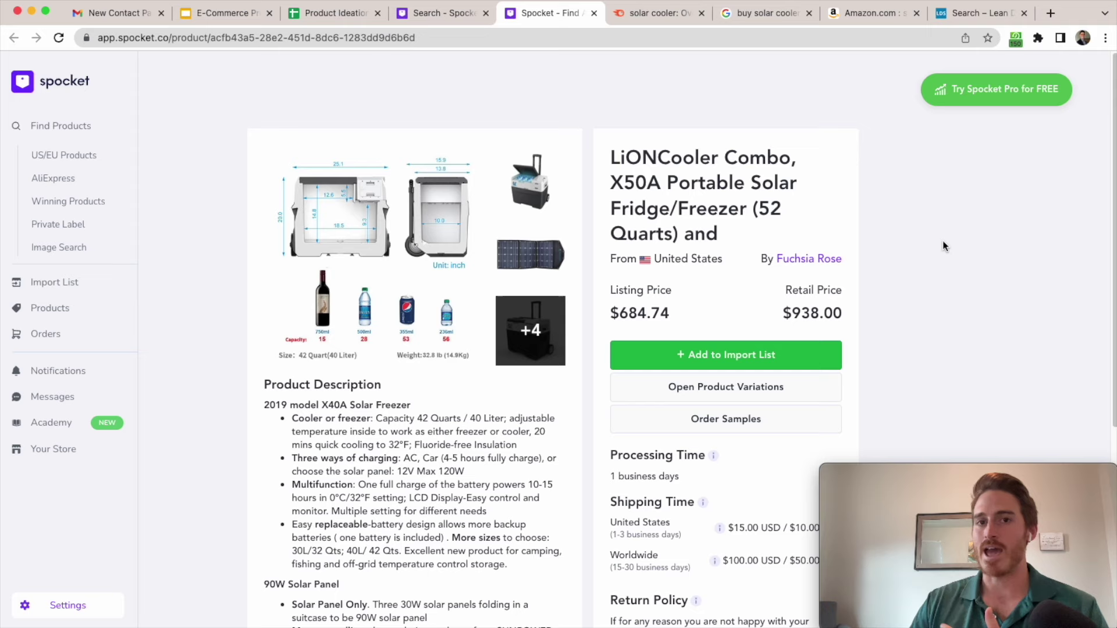
left_click(343, 16)
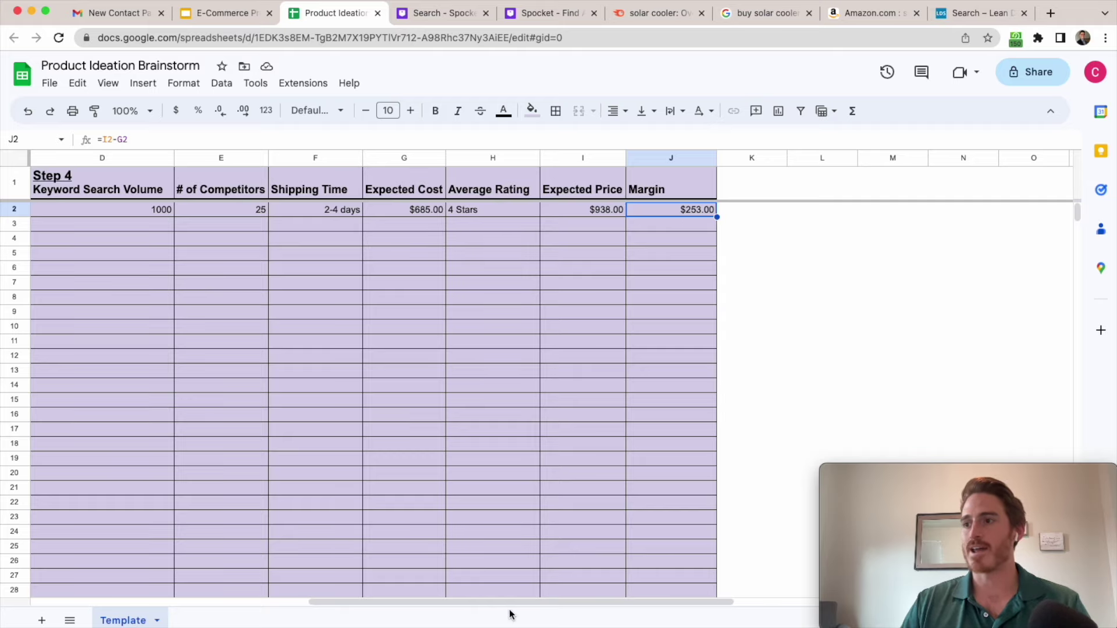
left_click_drag(512, 602, 249, 599)
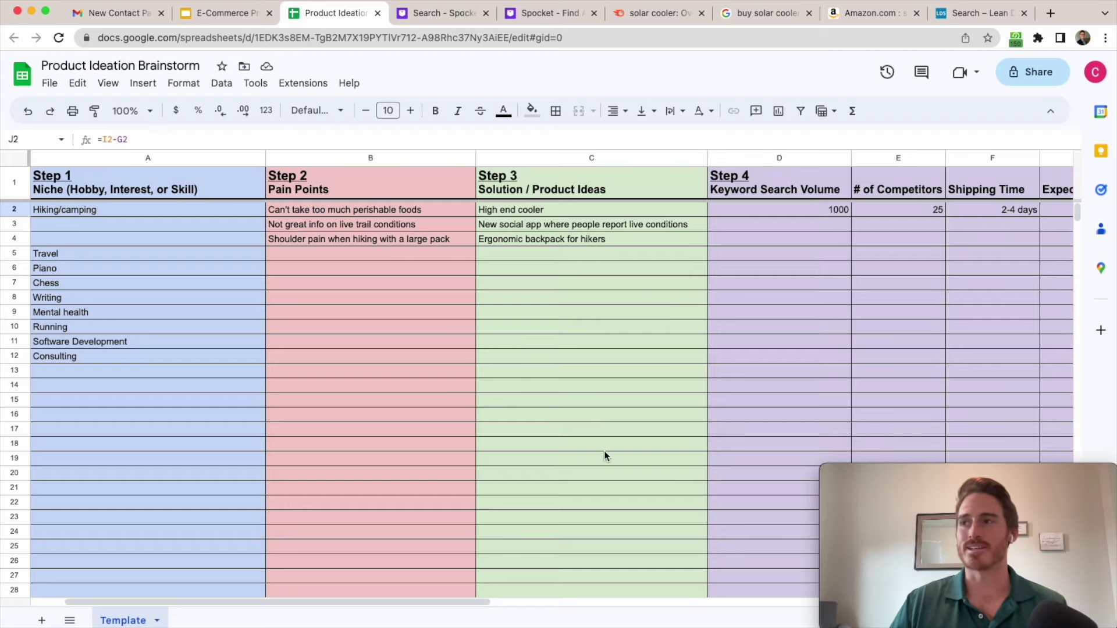
left_click(484, 212)
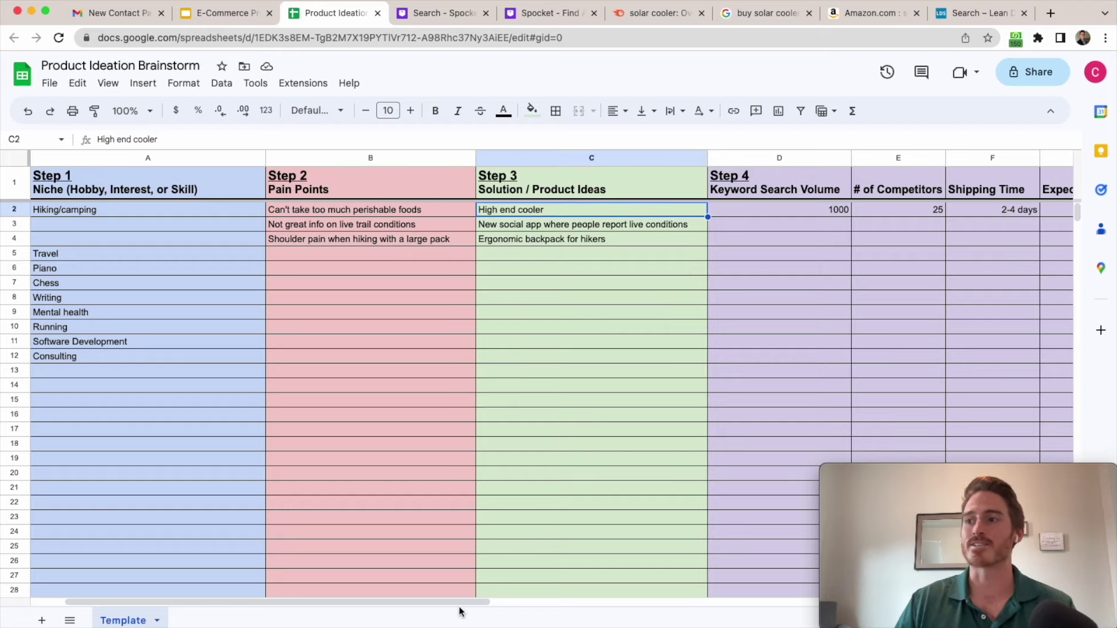
left_click_drag(451, 602, 628, 598)
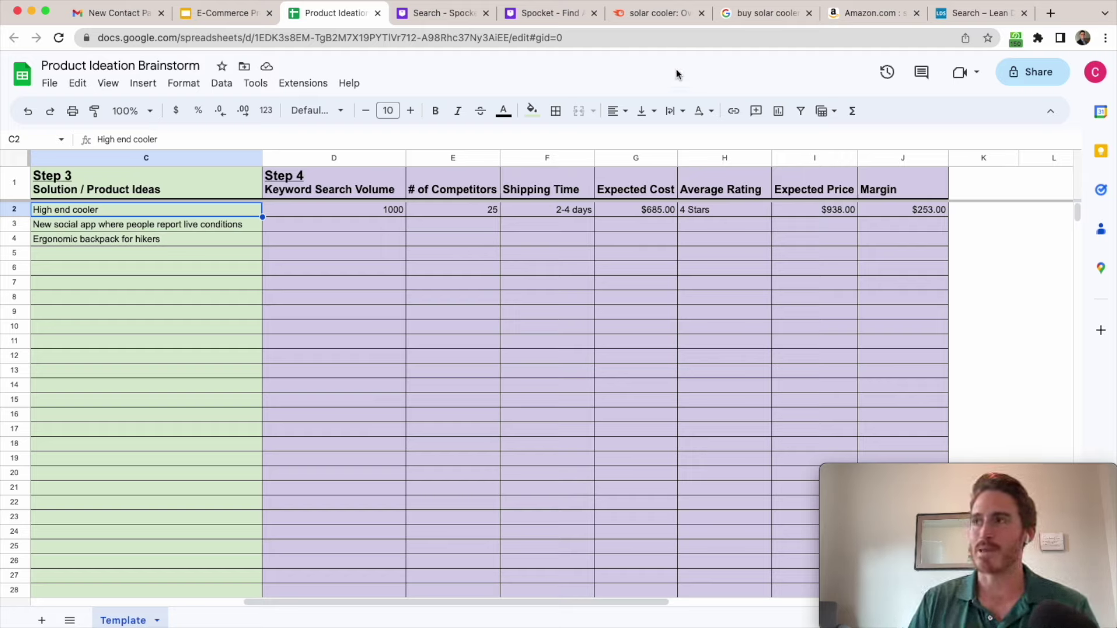
Look over the 'solar hike' domain results, including SolarHike.blog available for registration
left_click(966, 18)
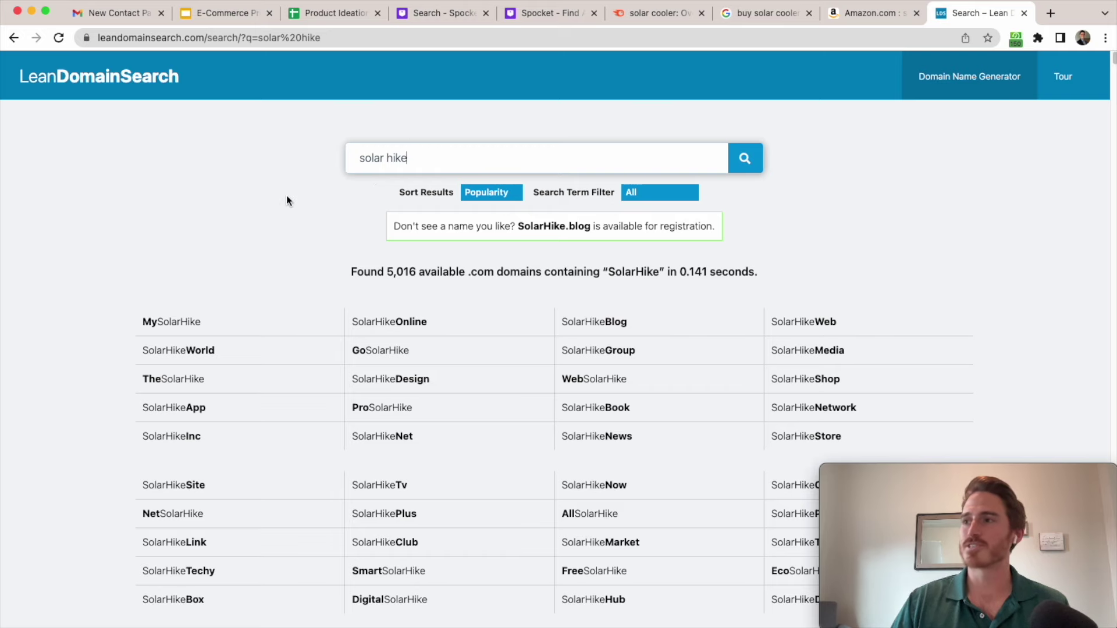
scroll(93, 207, "down", 2)
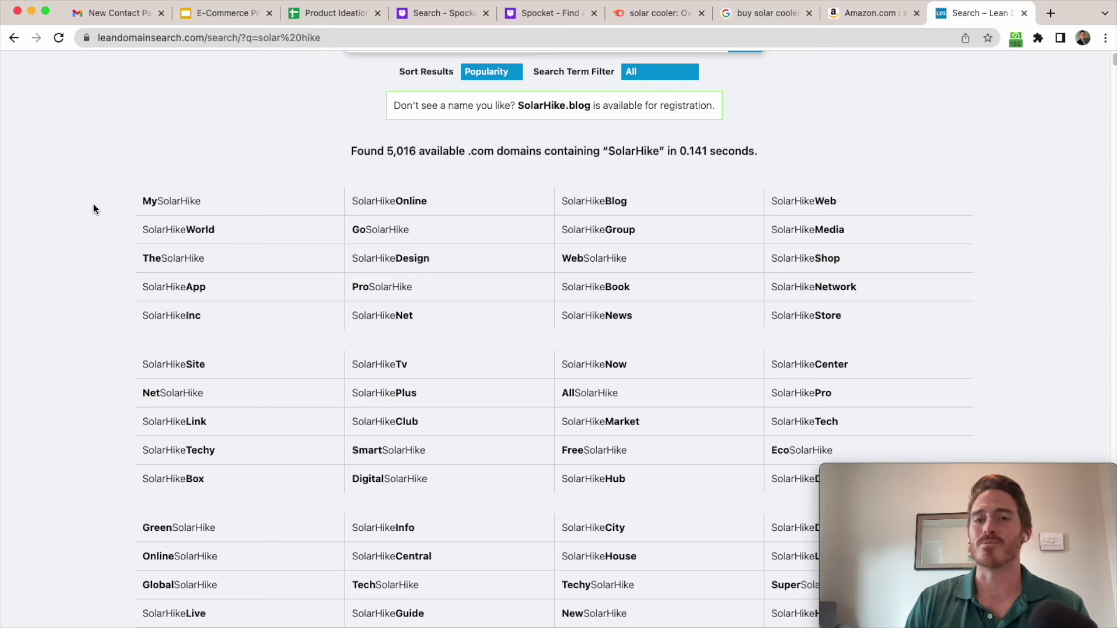
scroll(96, 203, "up", 2)
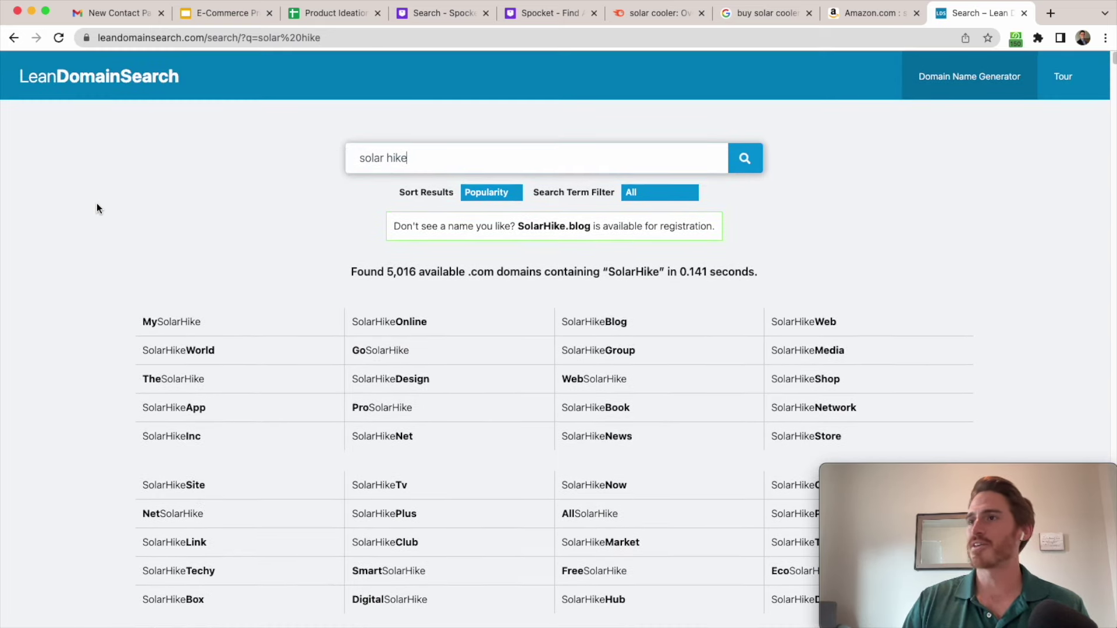